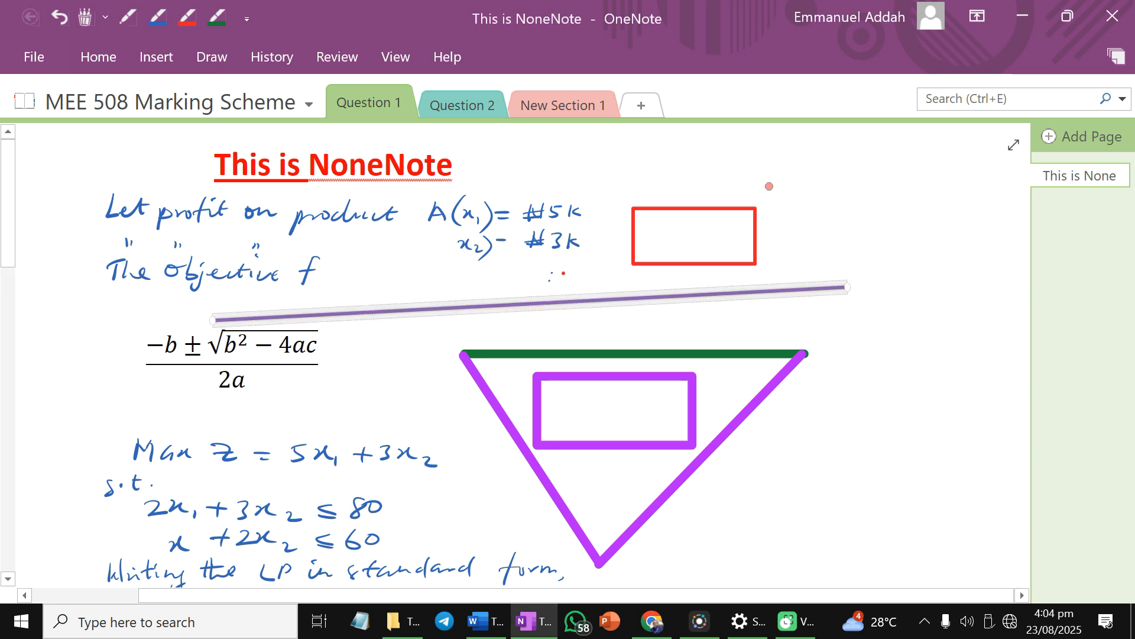
Handwrite a short red scribble, a 4 and a 2 in the empty space beside the red rectangle
mouse_move(777, 183)
mouse_down()
mouse_move(914, 180)
mouse_move(948, 193)
mouse_up()
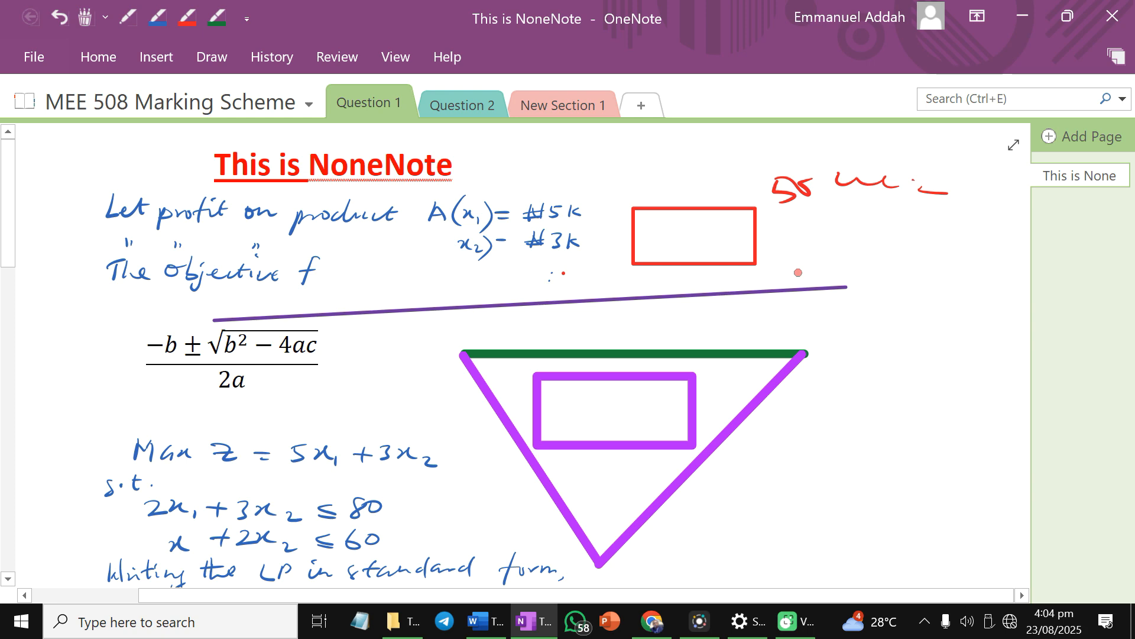
drag(848, 231, 861, 243)
drag(853, 235, 850, 254)
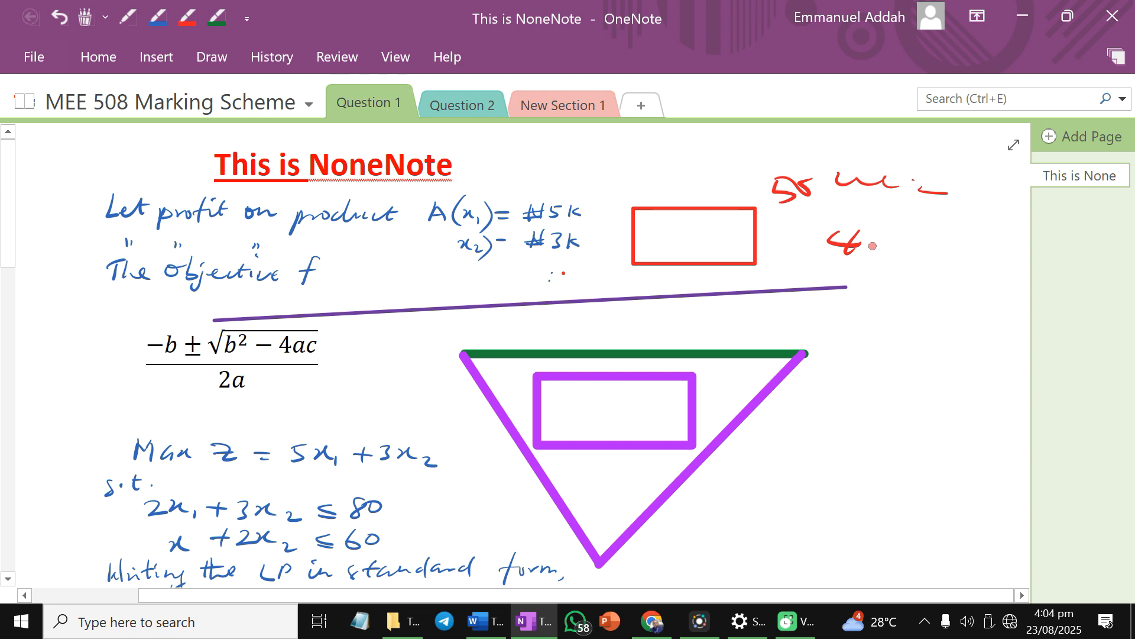
mouse_move(867, 300)
mouse_down()
mouse_move(903, 324)
mouse_move(936, 315)
mouse_up()
Try handwriting further digits after the red 2, and undo them so only the 2 remains
drag(926, 299, 921, 328)
drag(956, 286, 958, 314)
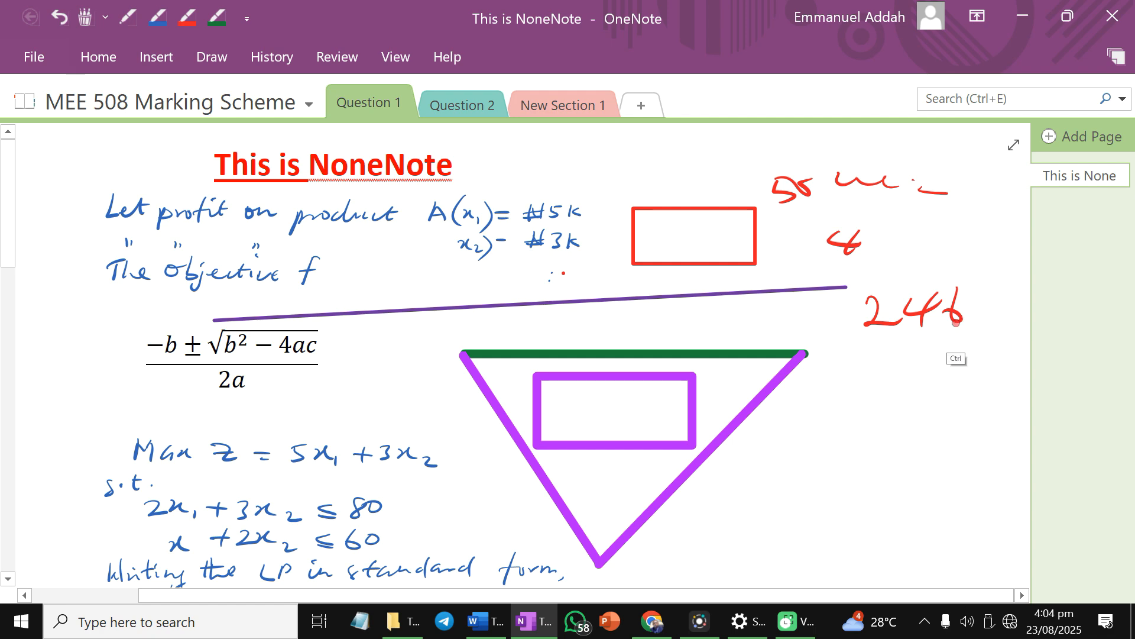
key(ctrl+z)
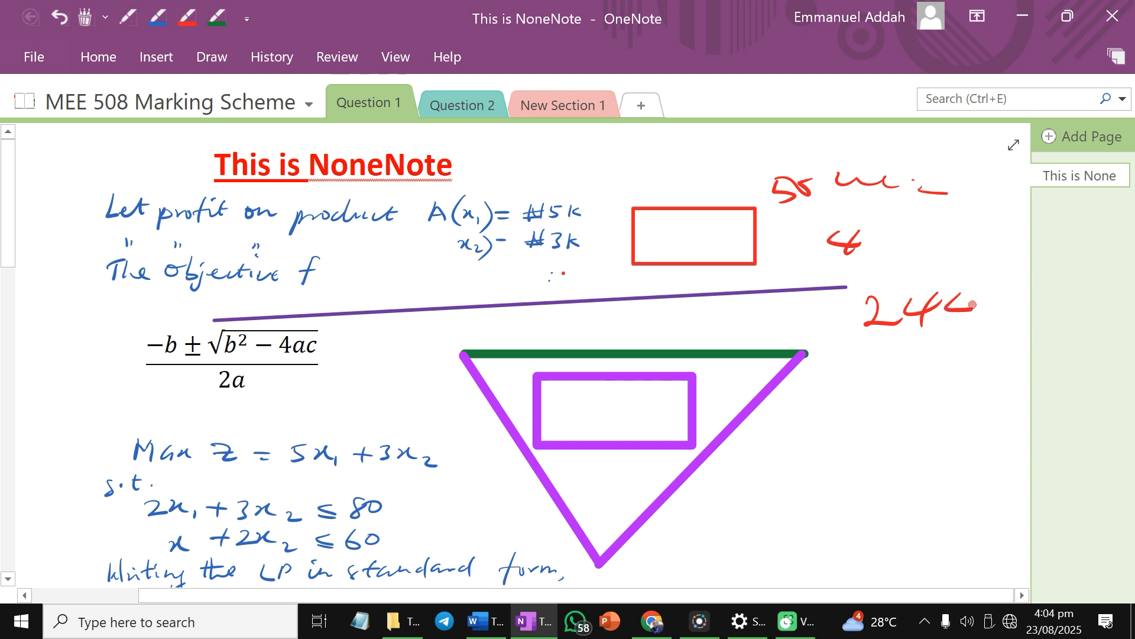
drag(973, 292, 954, 331)
key(ctrl+z)
key(ctrl+z)
key(ctrl+z)
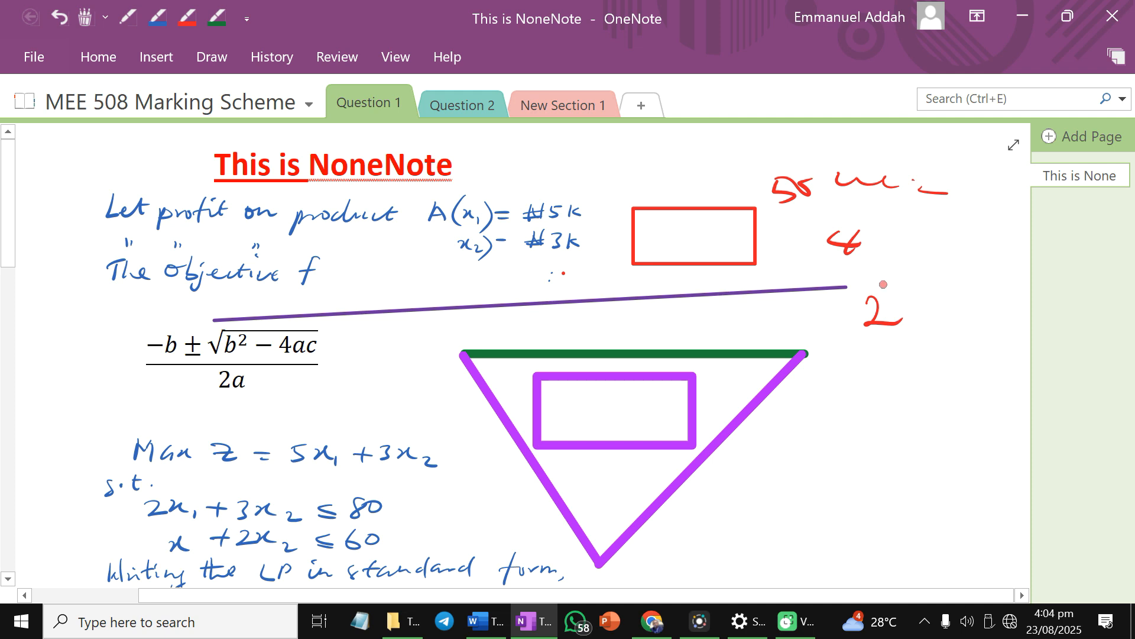
Lasso-select the triangle together with its inner purple rectangle and move the group to the right
click(215, 63)
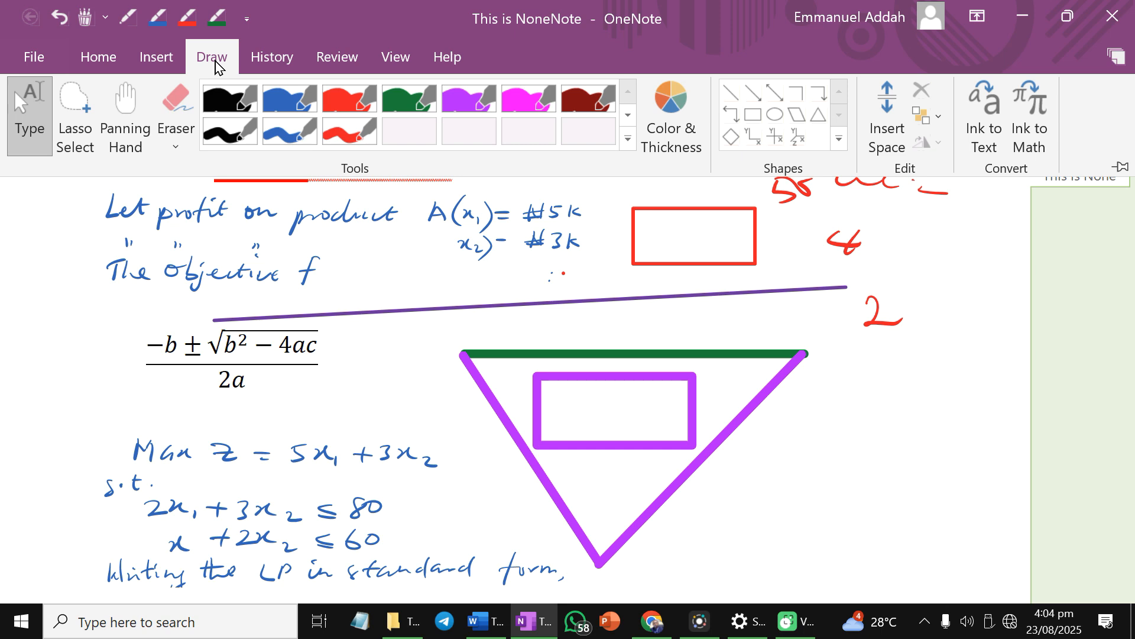
click(76, 135)
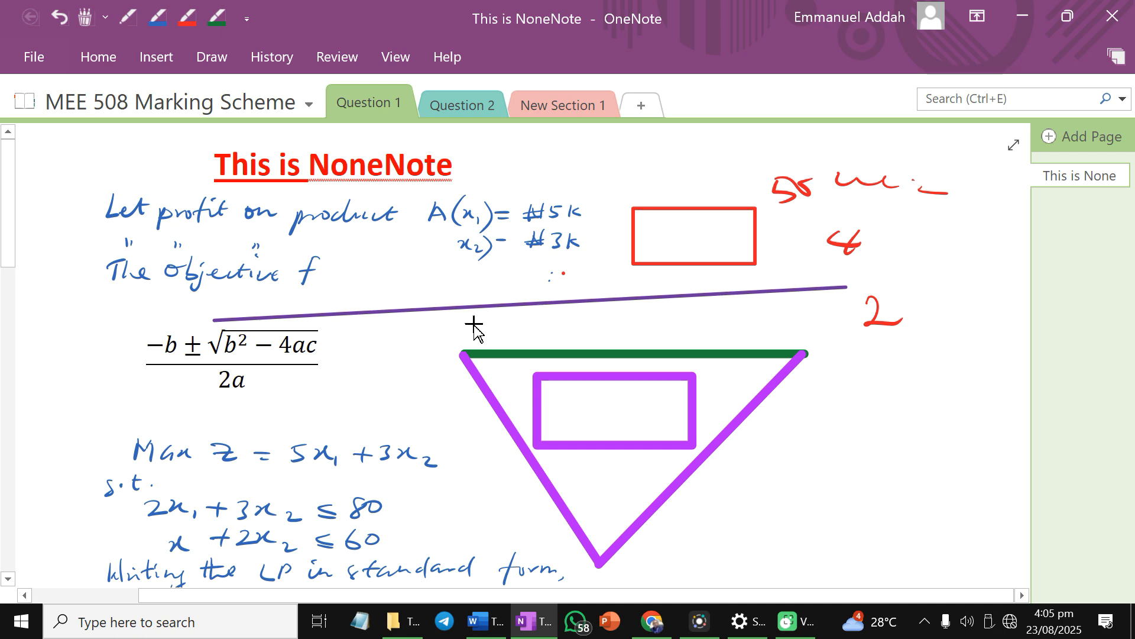
mouse_move(474, 323)
mouse_down()
mouse_move(450, 342)
mouse_move(520, 502)
mouse_move(605, 582)
mouse_move(831, 317)
mouse_move(822, 306)
mouse_up()
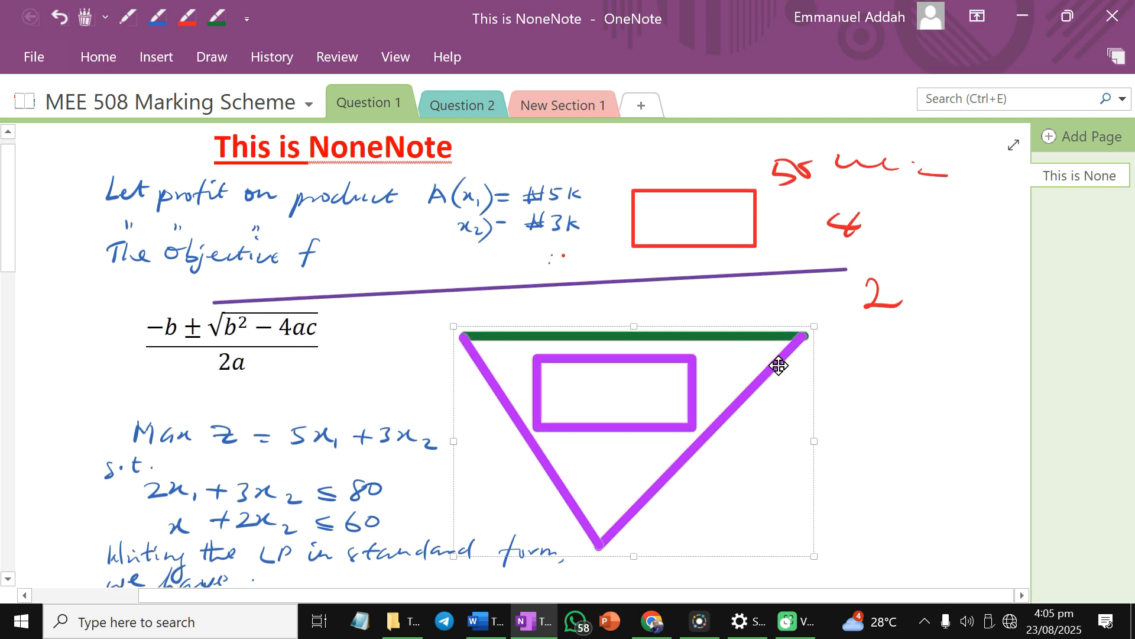
drag(778, 363, 952, 392)
mouse_move(925, 434)
mouse_down()
mouse_move(816, 418)
mouse_move(942, 430)
mouse_up()
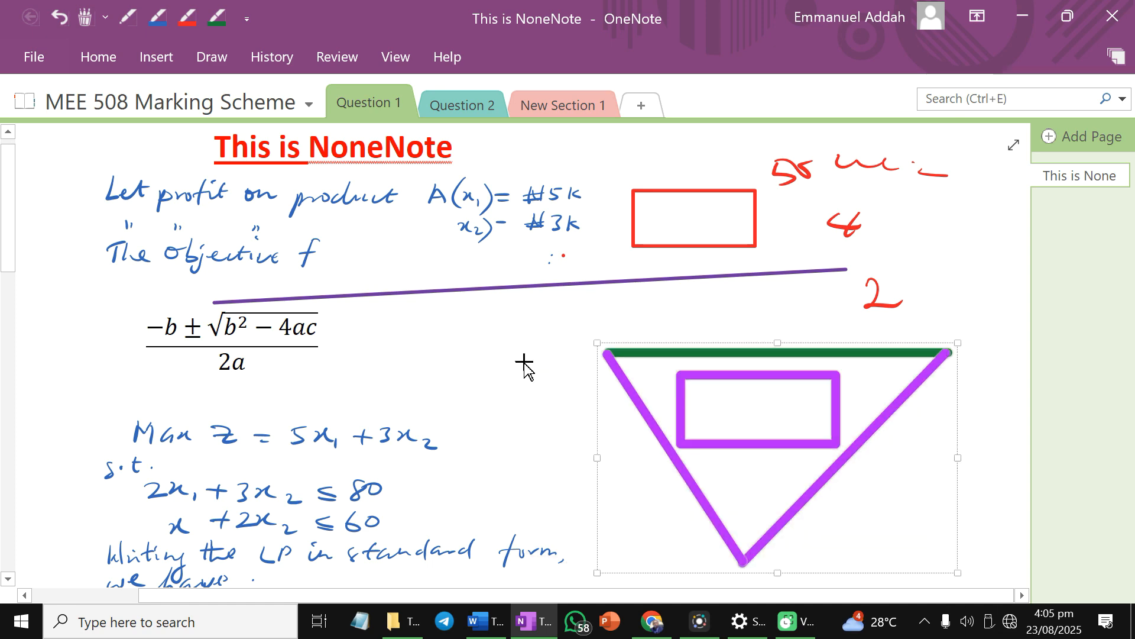
Try moving the lassoed 5x₁ term of the Max Z line up beside the quadratic formula, and undo the move
click(201, 331)
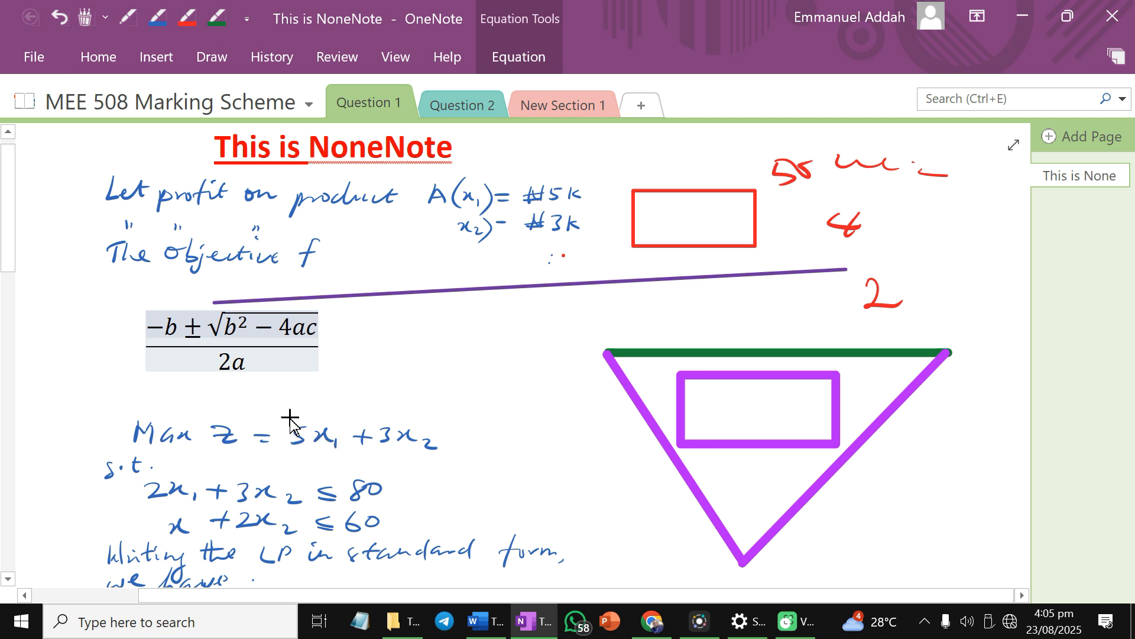
mouse_move(299, 408)
mouse_down()
mouse_move(284, 437)
mouse_move(310, 469)
mouse_move(329, 473)
mouse_move(330, 400)
mouse_move(326, 408)
mouse_move(474, 359)
mouse_up()
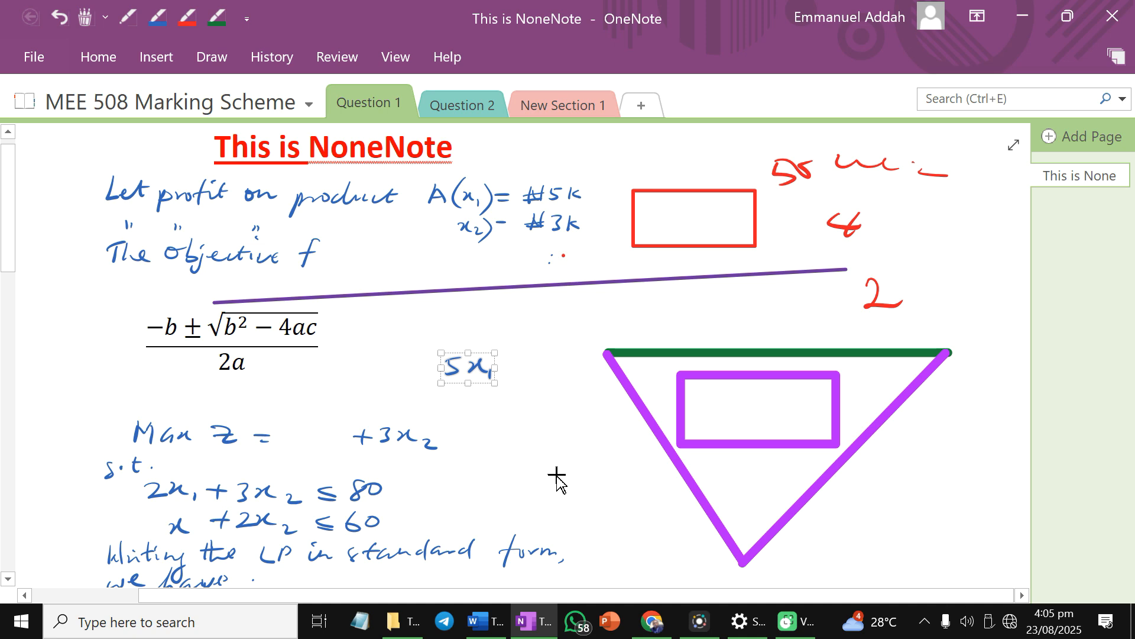
key(ctrl+z)
click(530, 453)
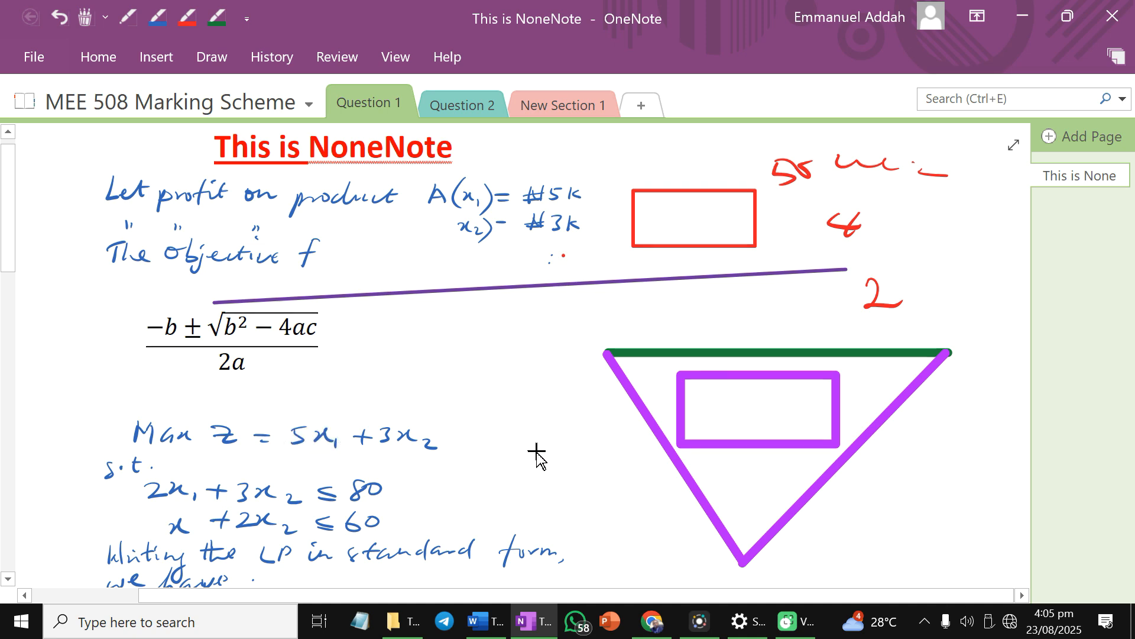
Try the Stroke Eraser across the ends of the handwritten standard-form lines, and undo the erasing
scroll(537, 459, down, 5)
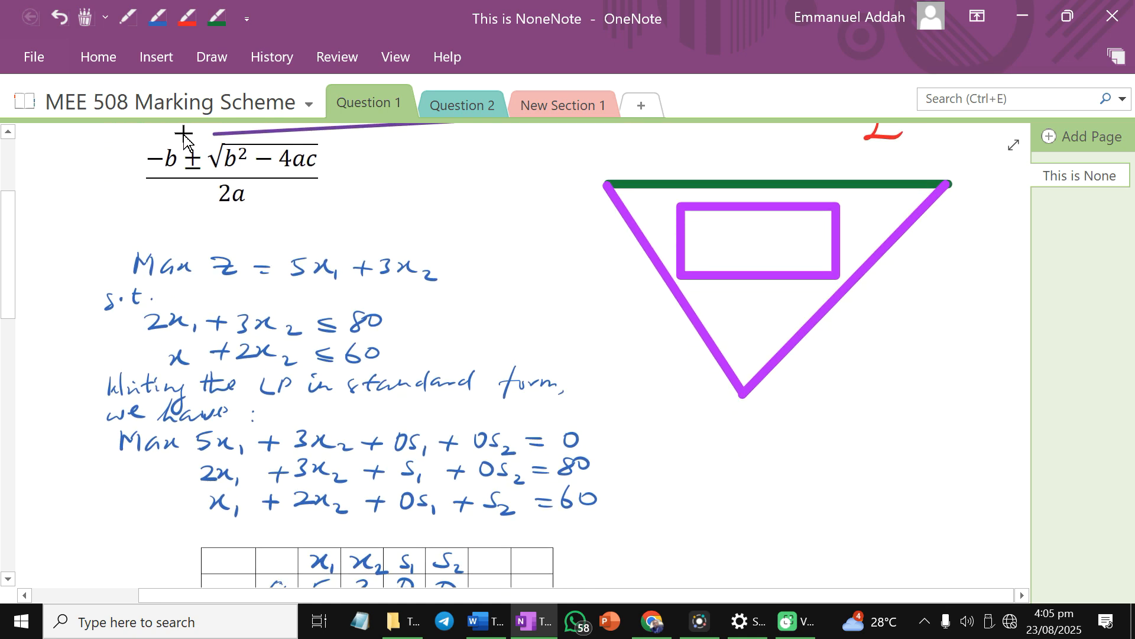
click(211, 55)
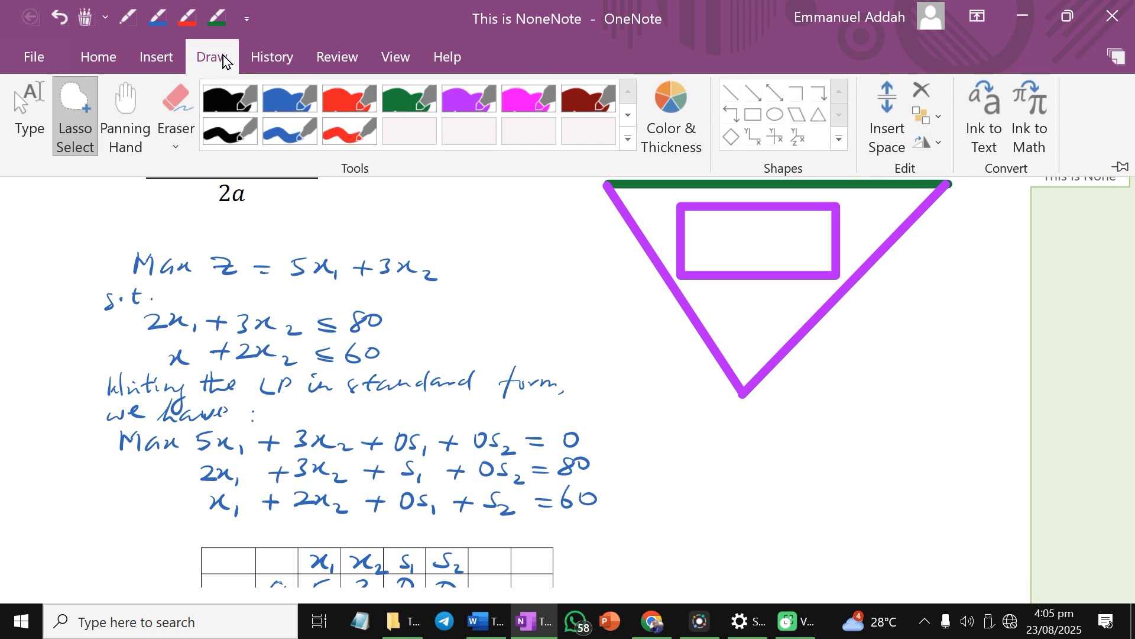
click(174, 149)
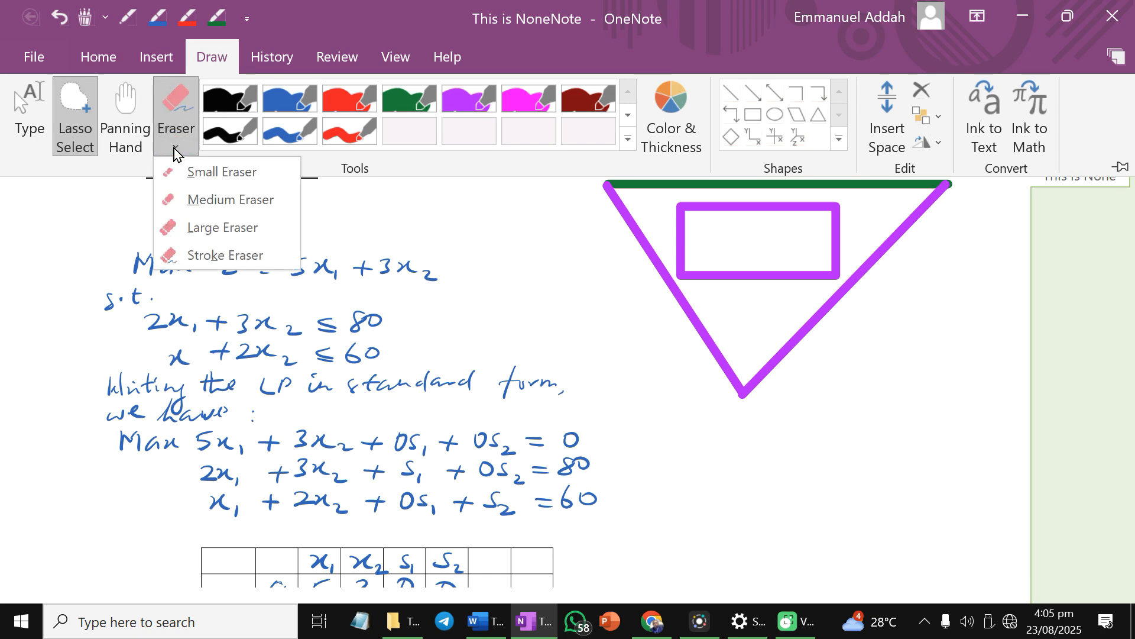
click(221, 255)
mouse_move(535, 354)
mouse_down()
mouse_move(518, 395)
mouse_move(560, 380)
mouse_move(564, 461)
mouse_up()
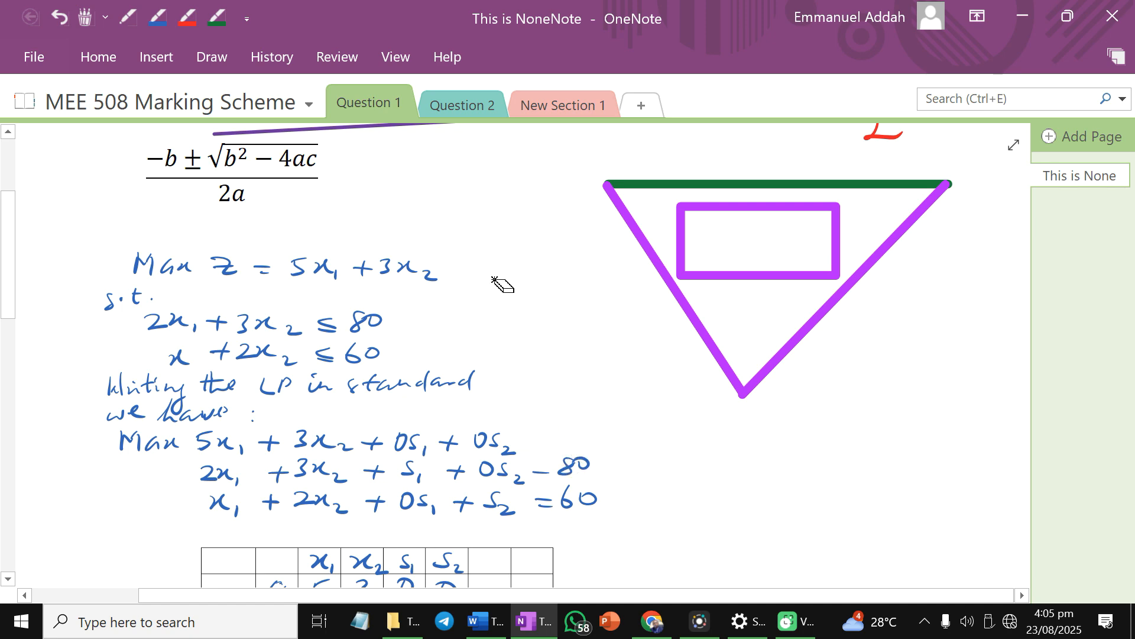
key(ctrl+z)
key(ctrl+z)
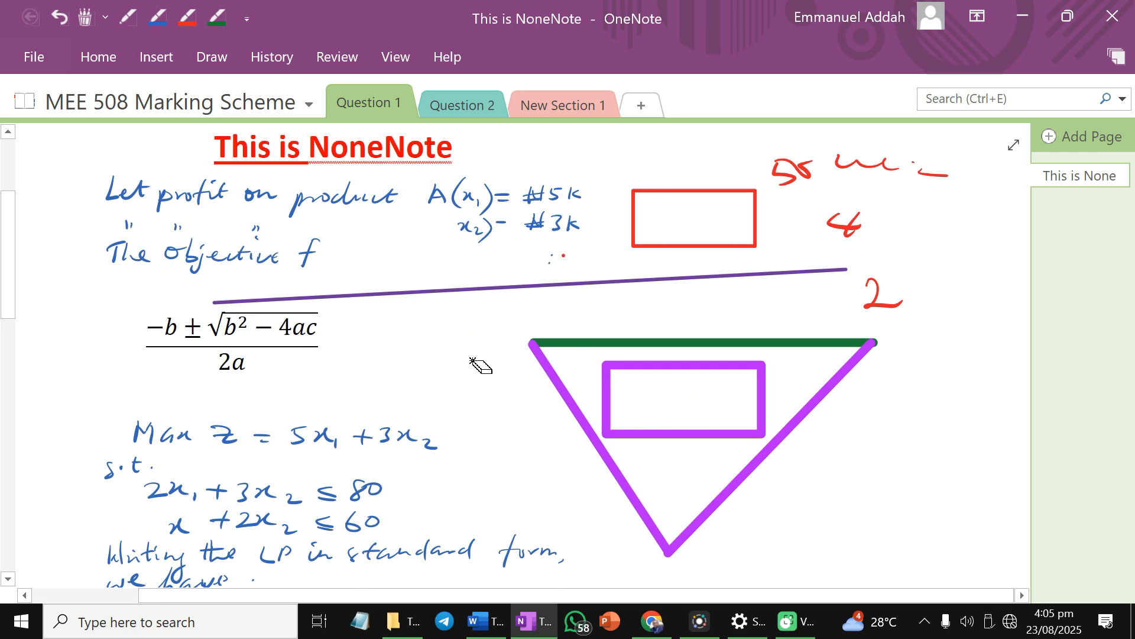
Switch back to Type mode and move the handwritten block from Max Z to the last standard-form constraint down and to the left
scroll(473, 358, down, 3)
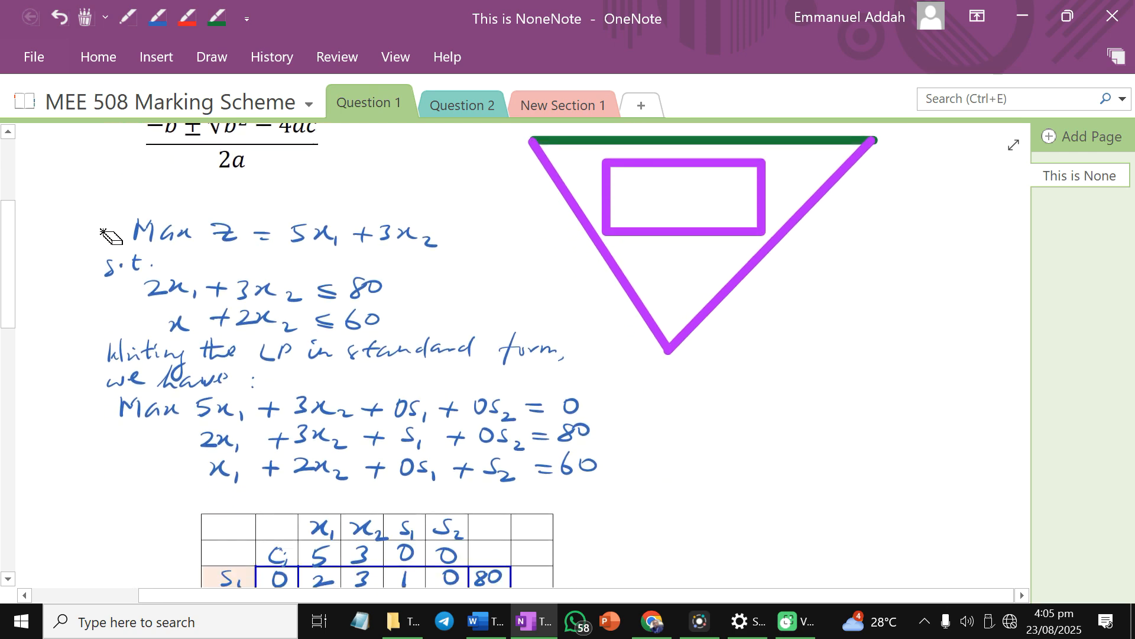
scroll(431, 398, up, 1)
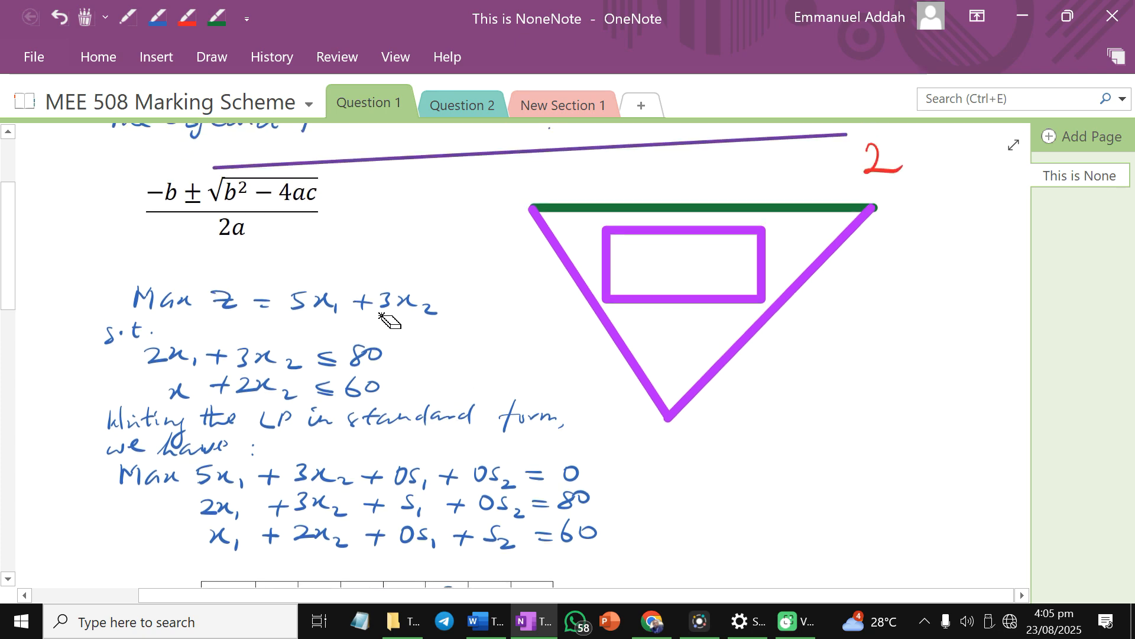
click(217, 59)
click(35, 111)
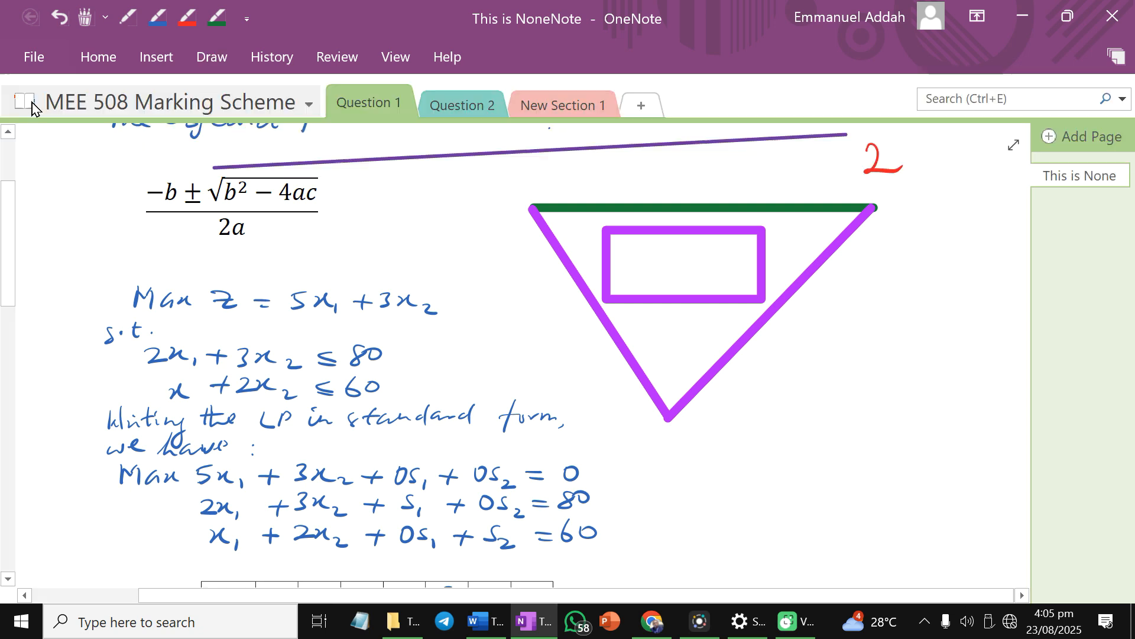
click(219, 59)
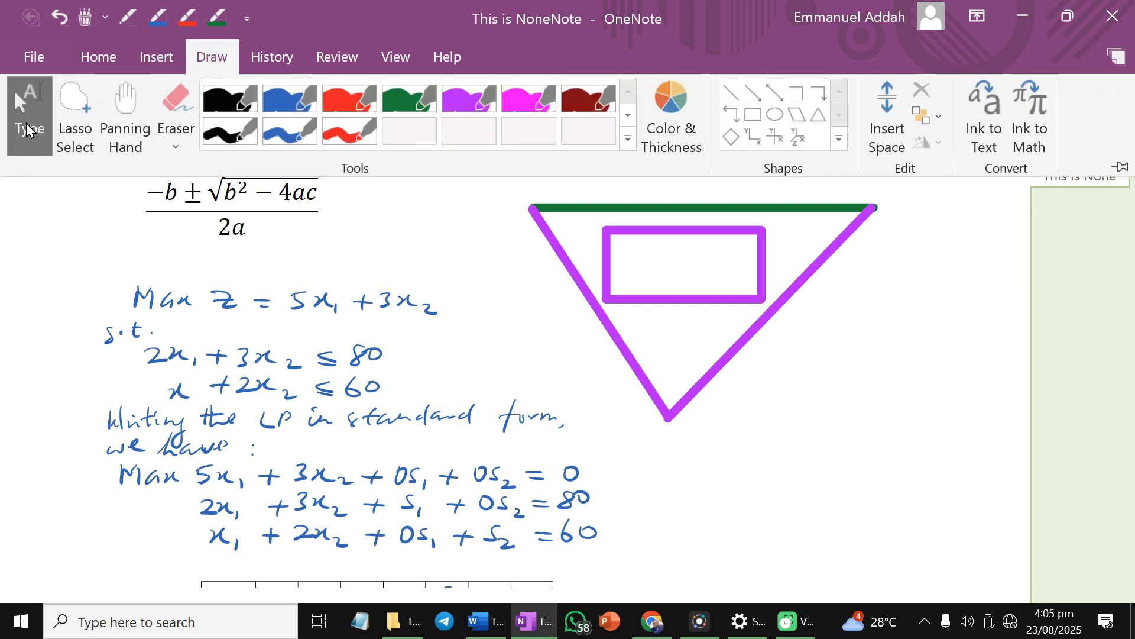
click(28, 109)
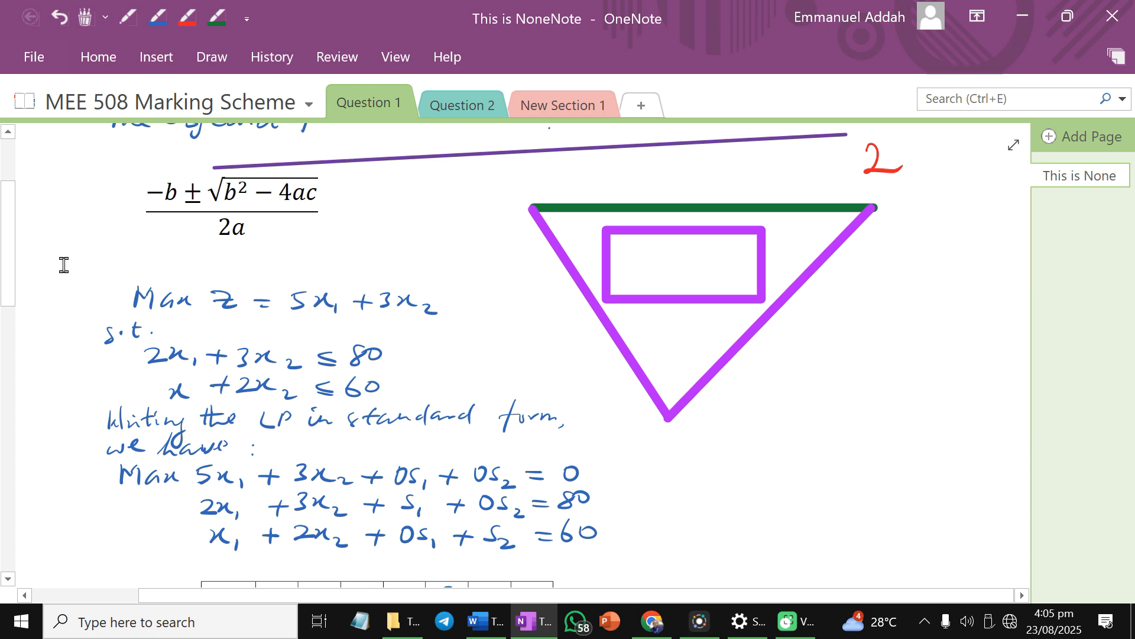
mouse_move(37, 262)
mouse_down()
mouse_move(396, 469)
mouse_move(608, 576)
mouse_move(609, 564)
mouse_up()
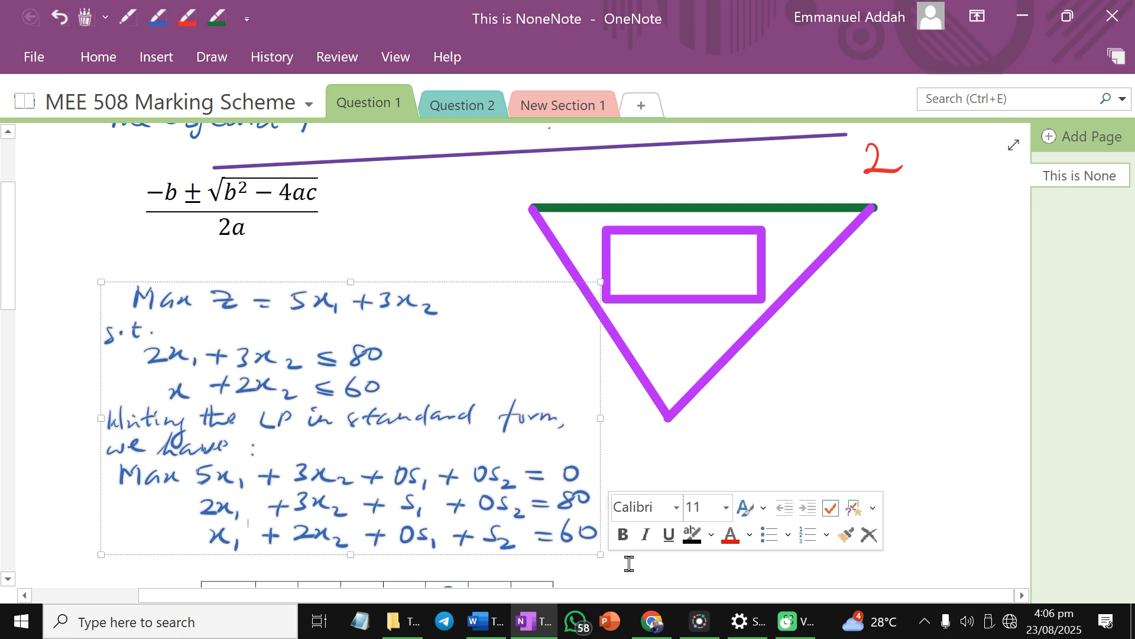
mouse_move(590, 451)
mouse_down()
mouse_move(459, 496)
mouse_move(844, 520)
mouse_move(473, 482)
mouse_move(449, 521)
mouse_move(393, 516)
mouse_move(393, 526)
mouse_up()
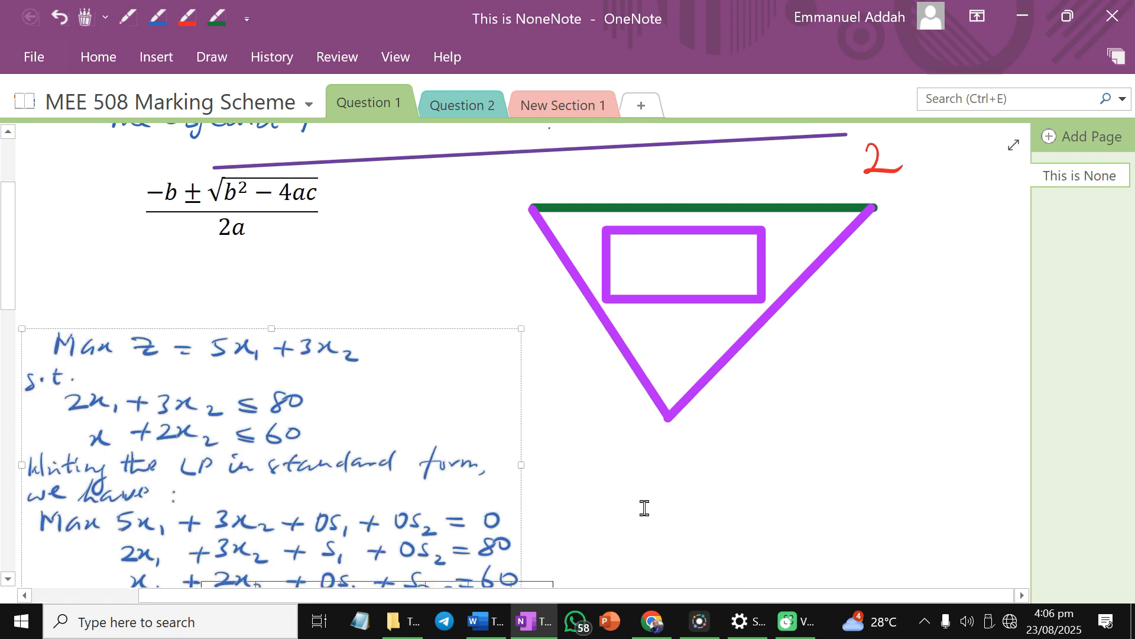
Try moving the grid of the first simplex table to the right and enlarging it, and undo both changes
scroll(644, 508, down, 4)
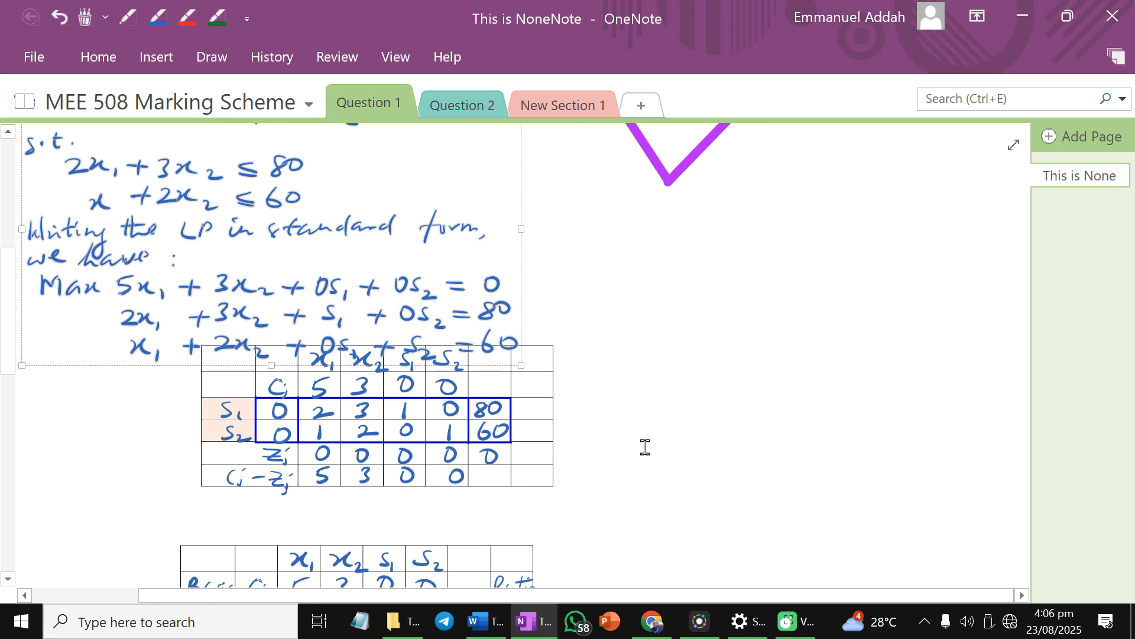
scroll(661, 439, down, 1)
click(552, 372)
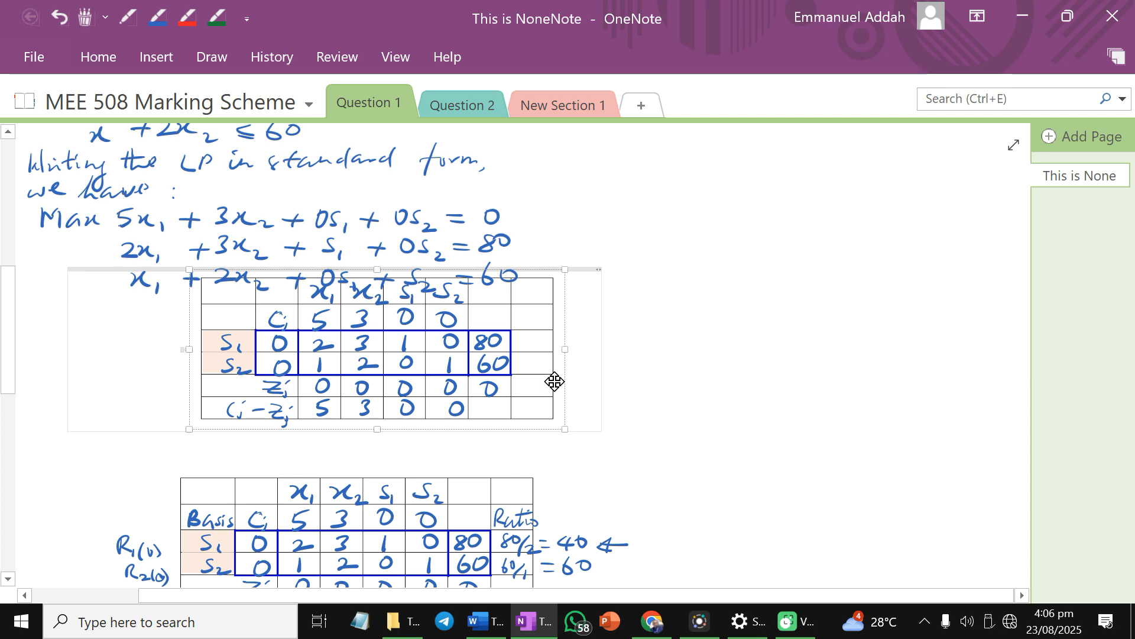
drag(581, 388, 855, 378)
click(710, 388)
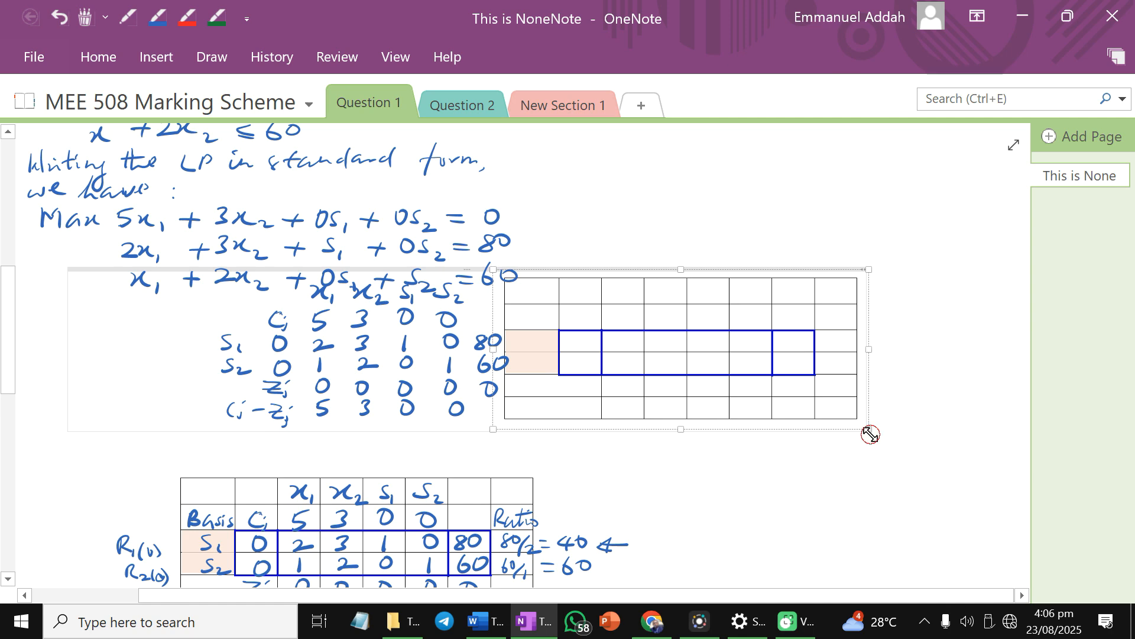
drag(870, 434, 1029, 501)
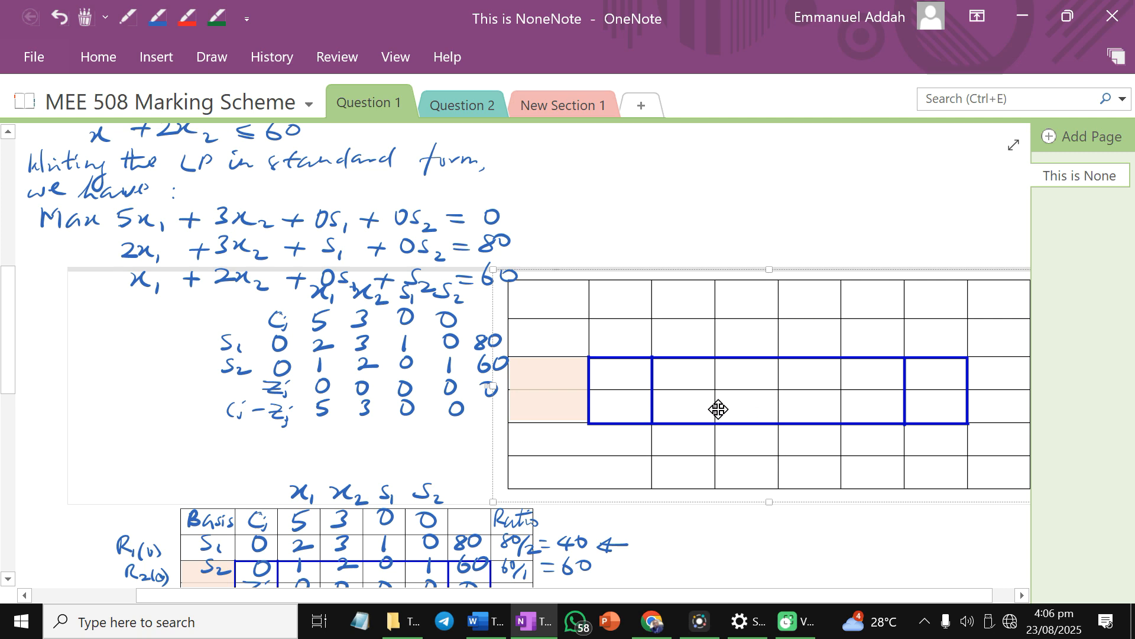
key(ctrl+z)
key(ctrl+z)
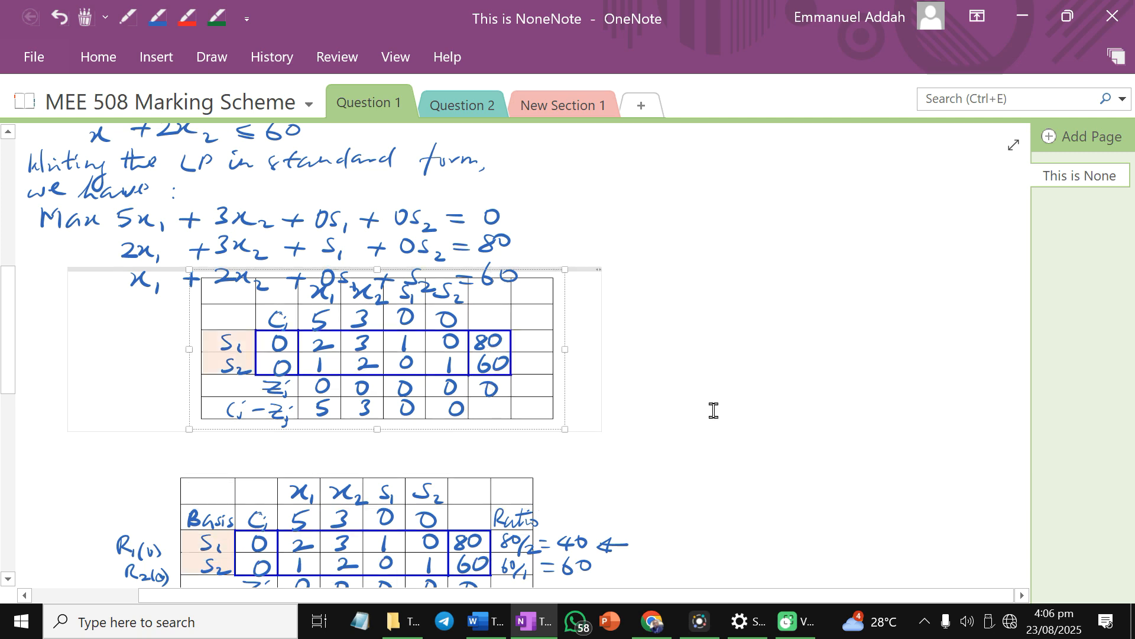
click(721, 409)
Pull the triangle apart by moving its two purple sides downward, separately, away from the green top line
scroll(727, 411, down, 7)
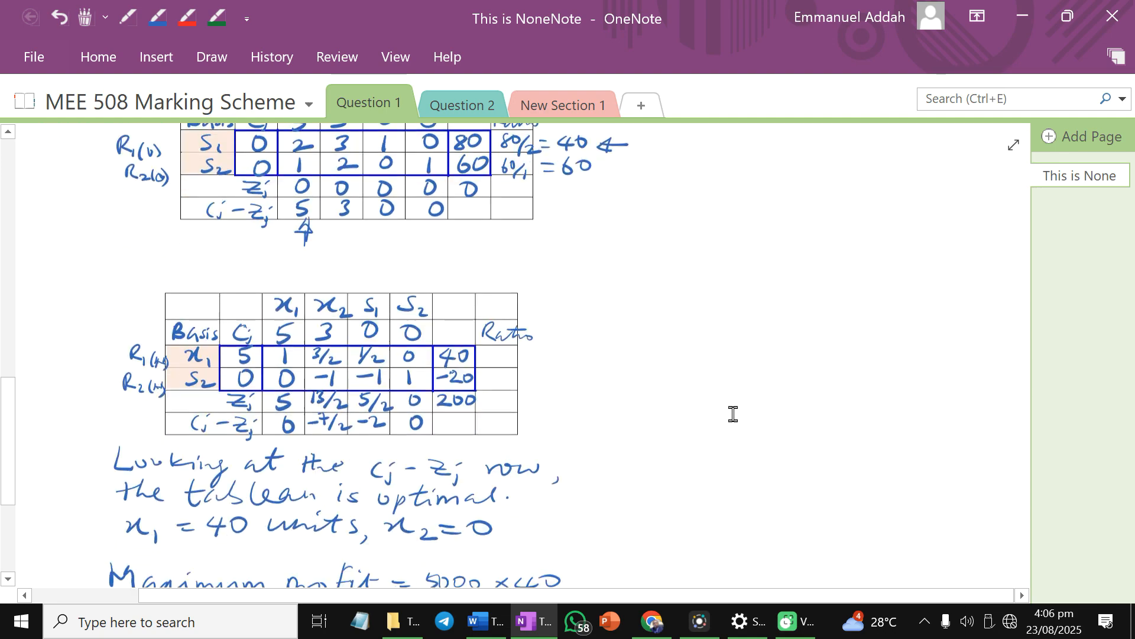
scroll(730, 410, down, 3)
scroll(730, 411, up, 4)
click(214, 59)
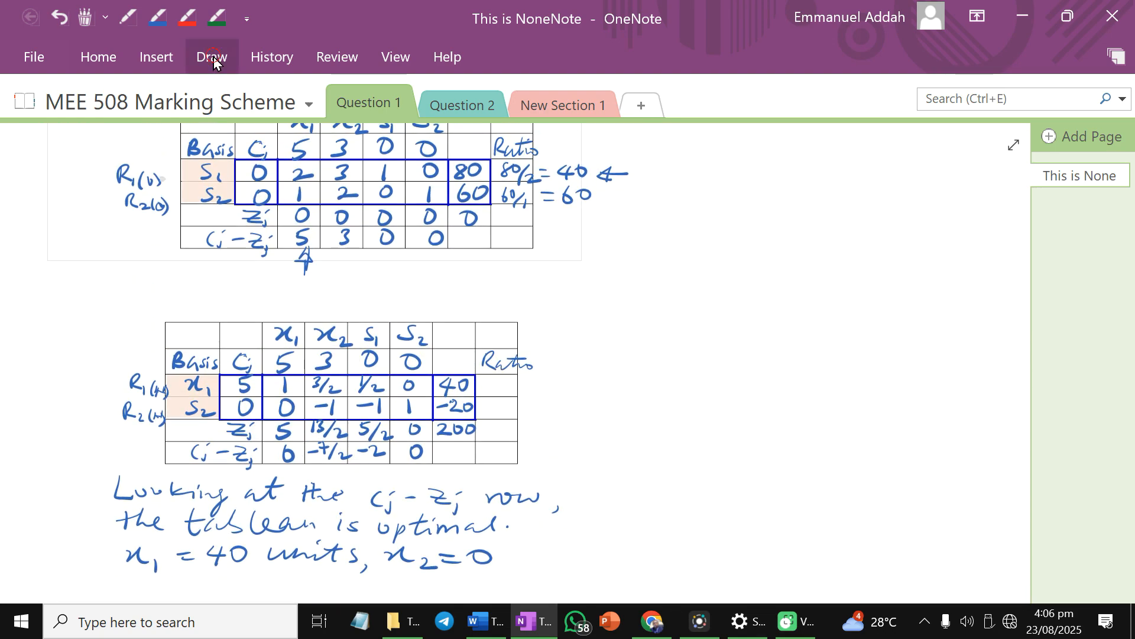
scroll(638, 355, up, 7)
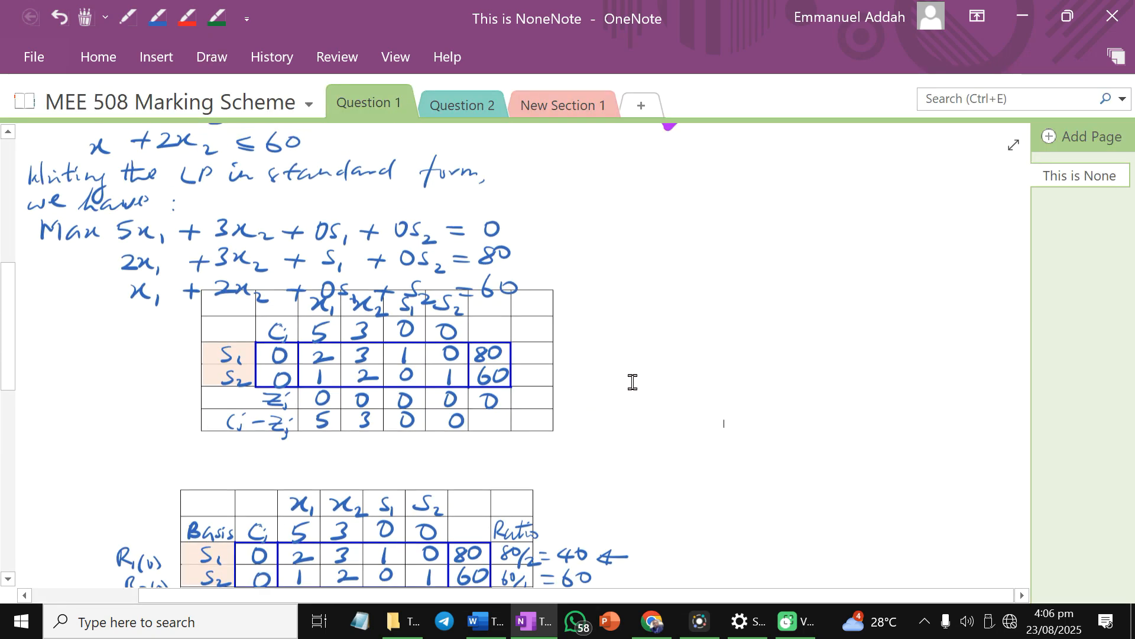
scroll(632, 382, up, 5)
click(743, 309)
drag(743, 309, 773, 440)
click(634, 348)
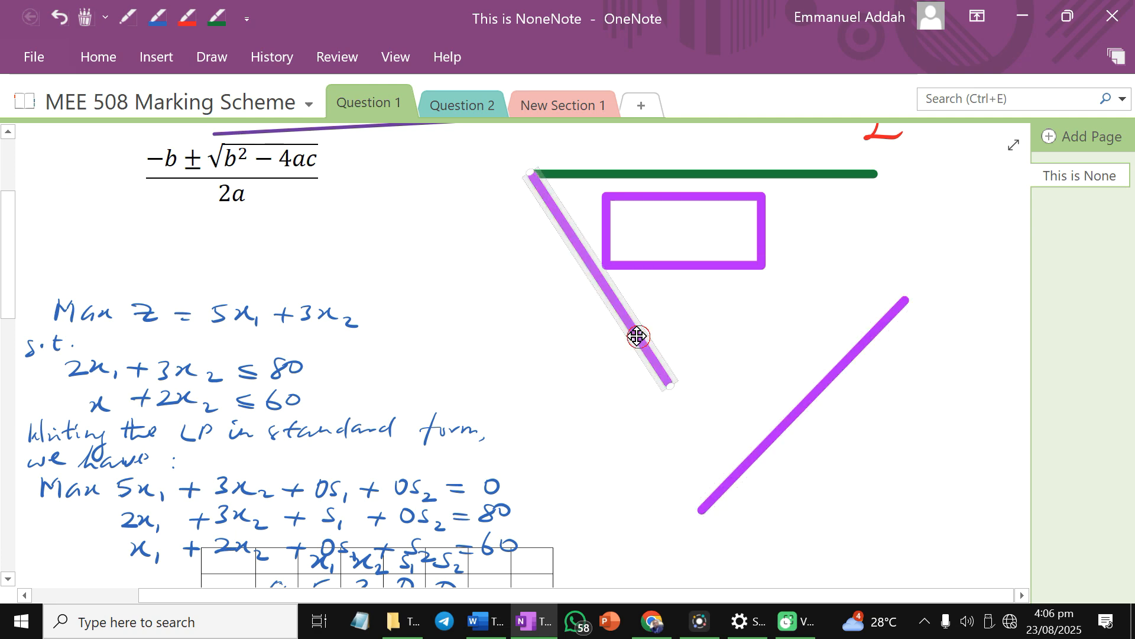
drag(634, 349, 613, 428)
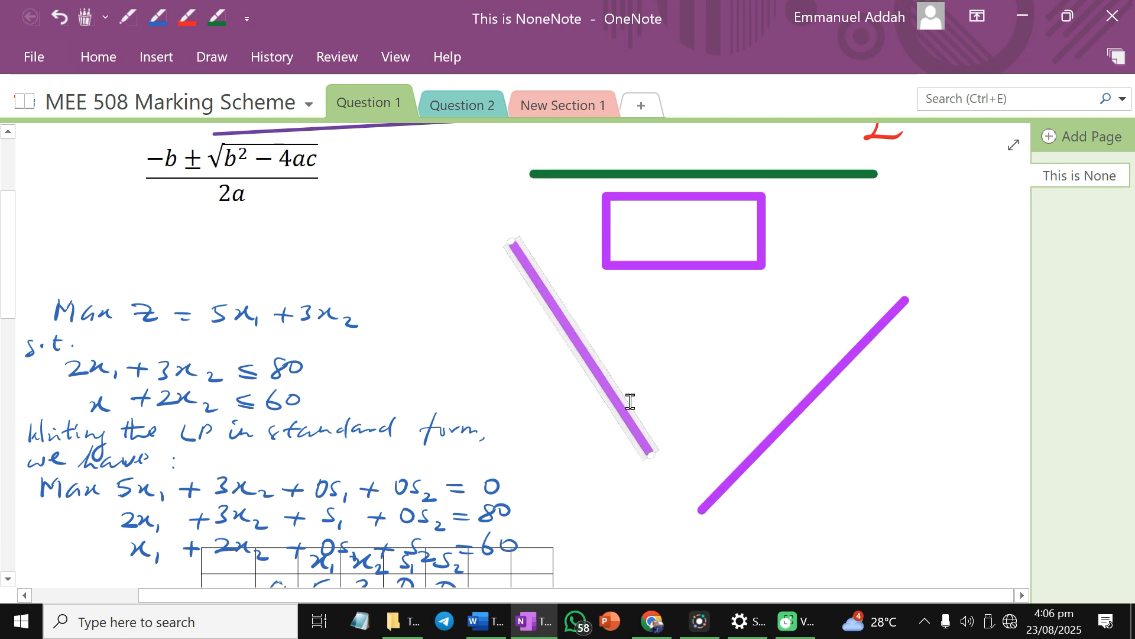
click(605, 387)
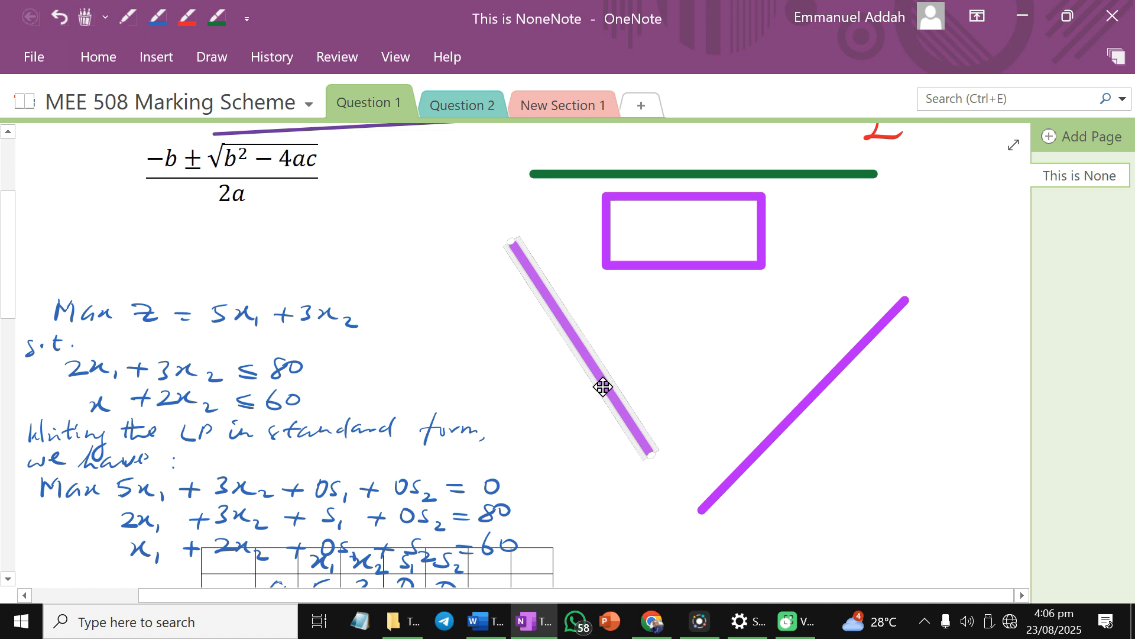
Move the slanted purple line beside the simplex table up the page so that it crosses the upper end of the right-hand purple line
scroll(602, 387, down, 3)
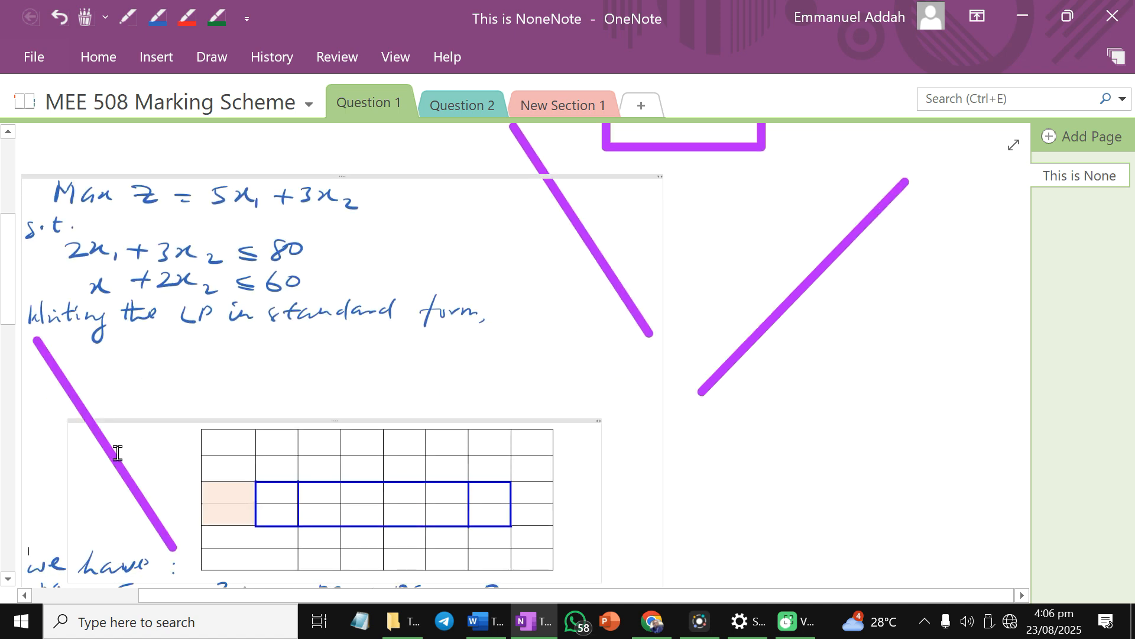
mouse_move(75, 429)
mouse_down()
mouse_move(805, 301)
mouse_move(843, 273)
mouse_up()
scroll(806, 300, up, 2)
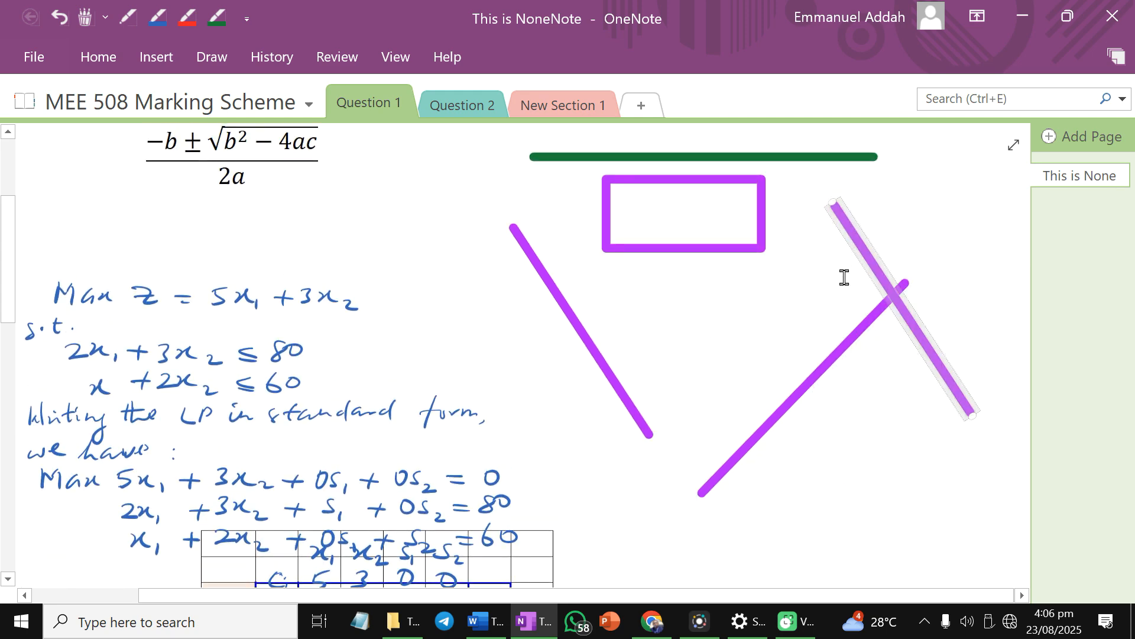
scroll(931, 408, up, 2)
mouse_move(917, 426)
mouse_down()
mouse_move(958, 499)
mouse_move(914, 526)
mouse_up()
click(741, 474)
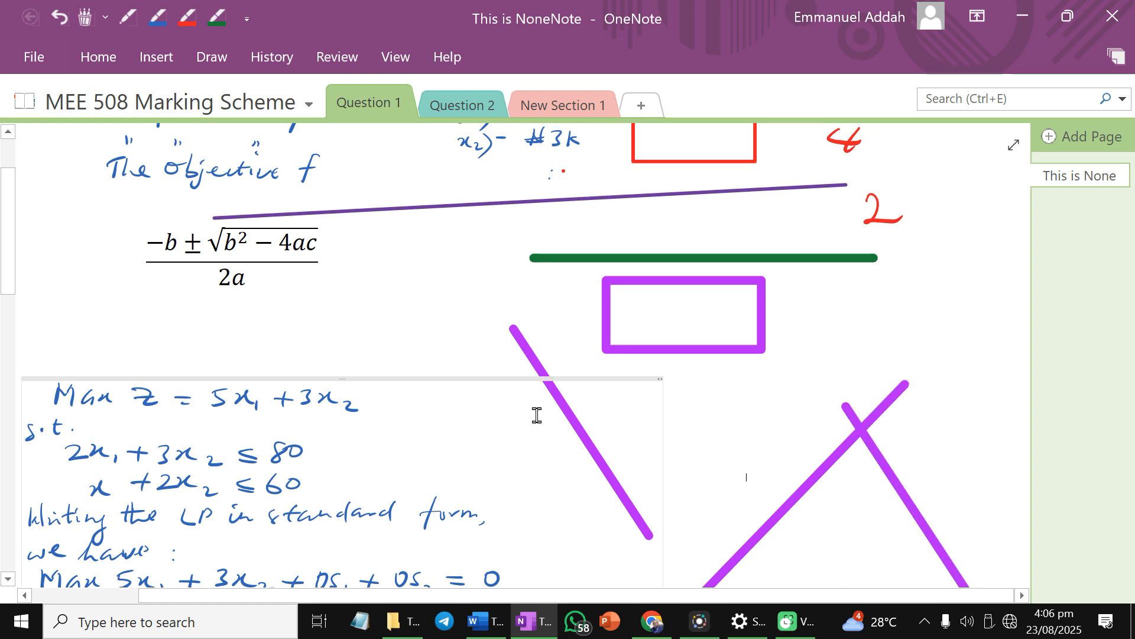
Switch to Type mode and add the text "Askdfjashdfkj" just left of the quadratic formula
scroll(509, 421, up, 3)
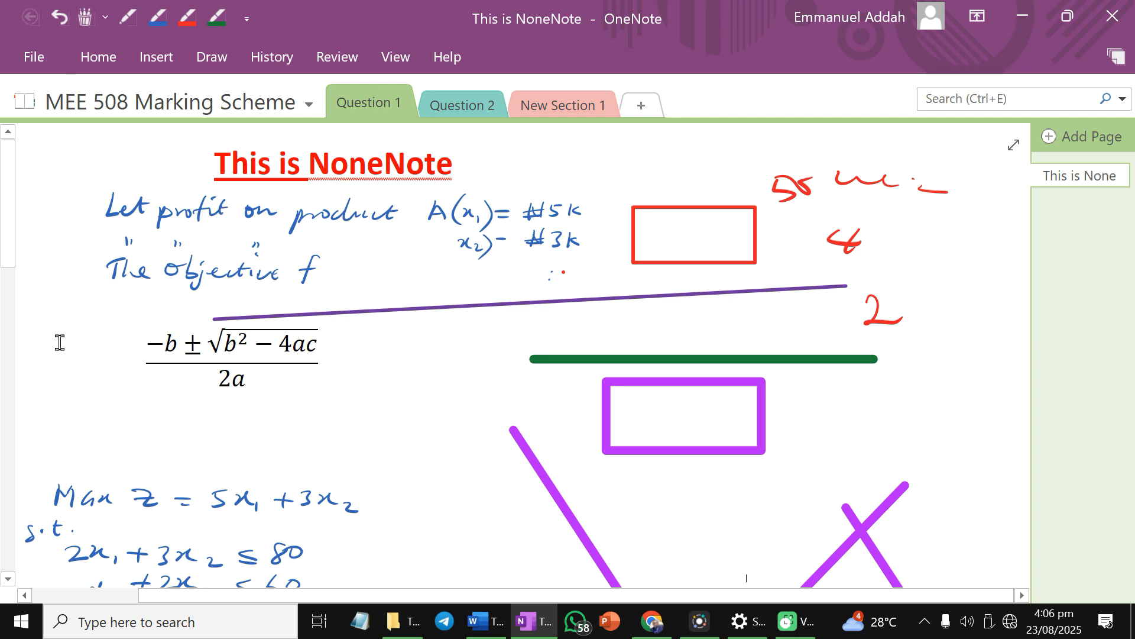
click(212, 56)
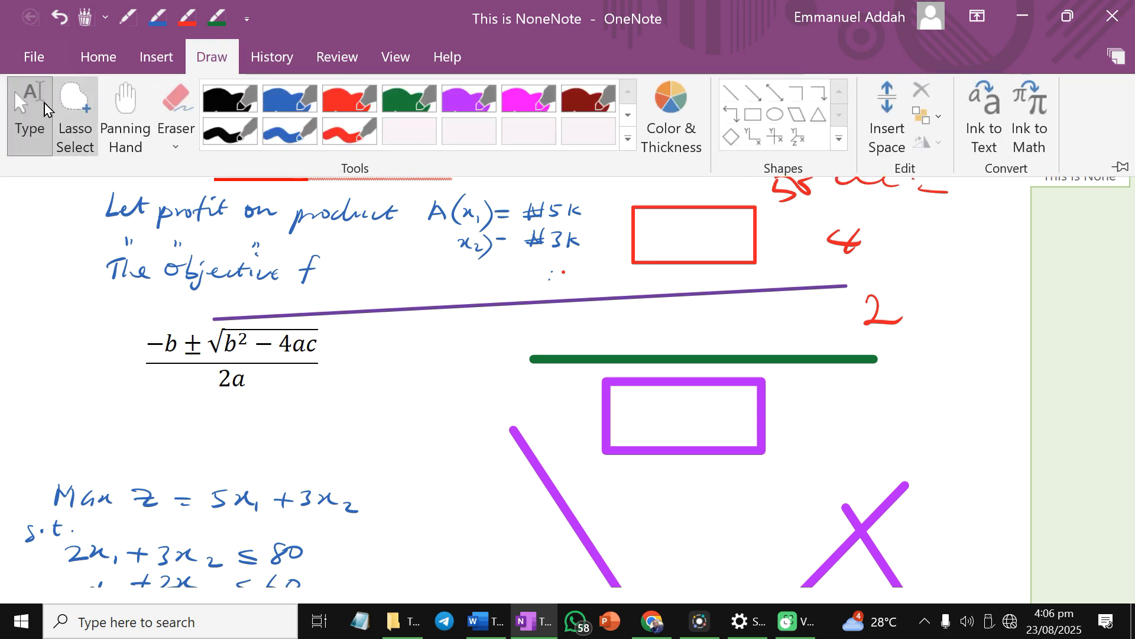
click(47, 110)
click(63, 338)
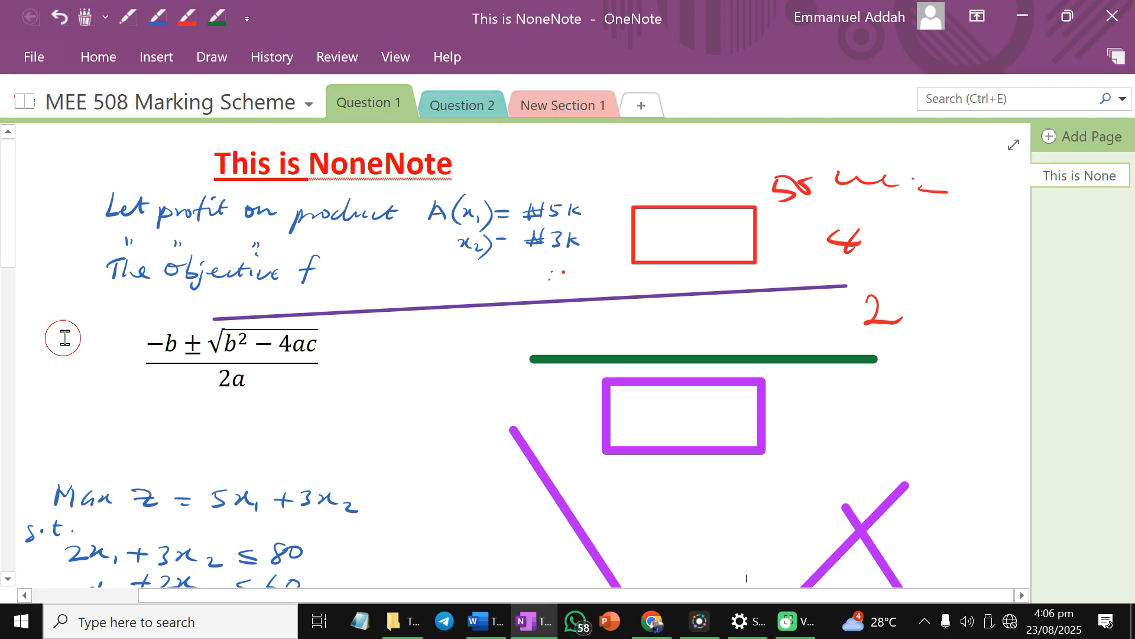
text(Askdfjashdfkj)
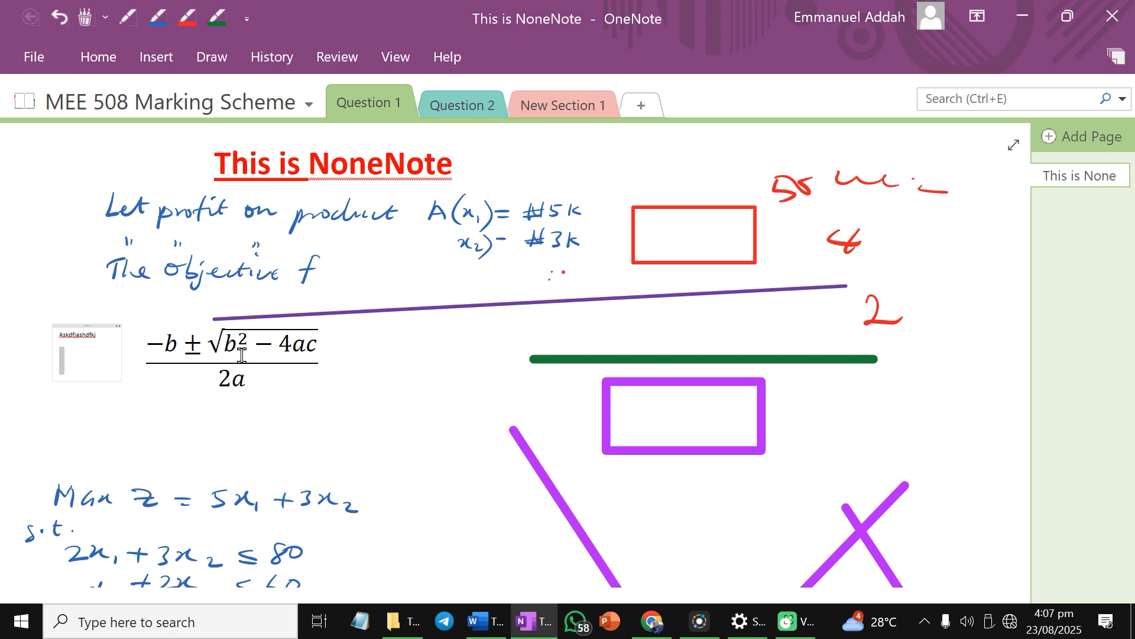
Enlarge the font of the text Askdfjashdfkj by several sizes and widen its container so the text fits on one line
click(167, 360)
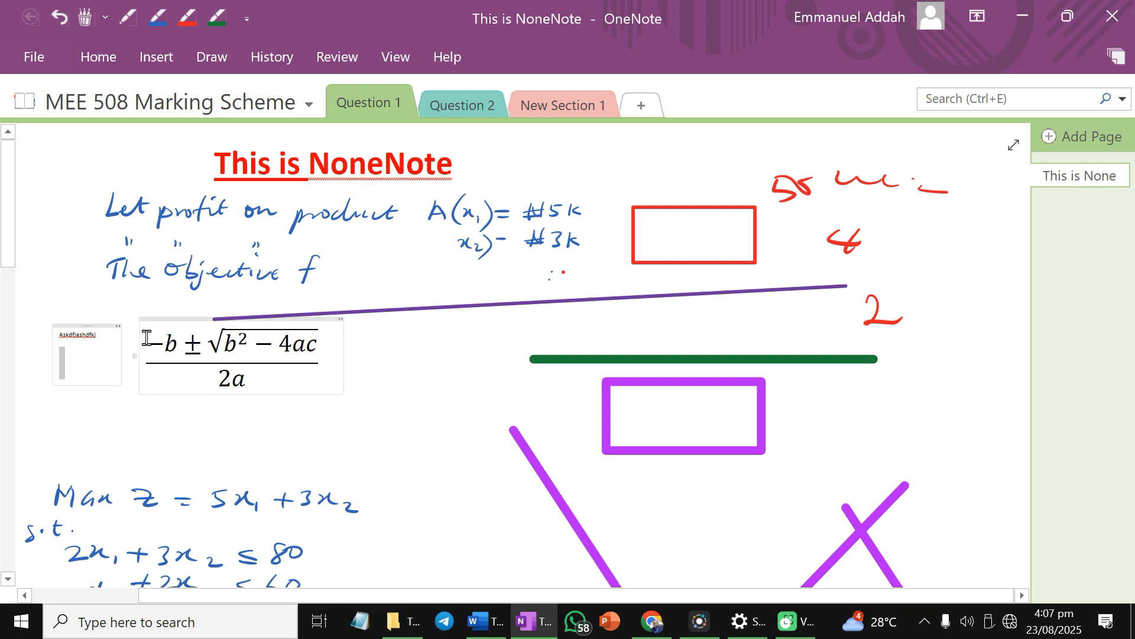
key(ctrl+a)
key(ctrl+shift+period)
key(ctrl+shift+period)
key(ctrl+shift+period)
key(ctrl+shift+period)
key(ctrl+shift+period)
key(ctrl+shift+period)
key(ctrl+shift+period)
key(ctrl+shift+period)
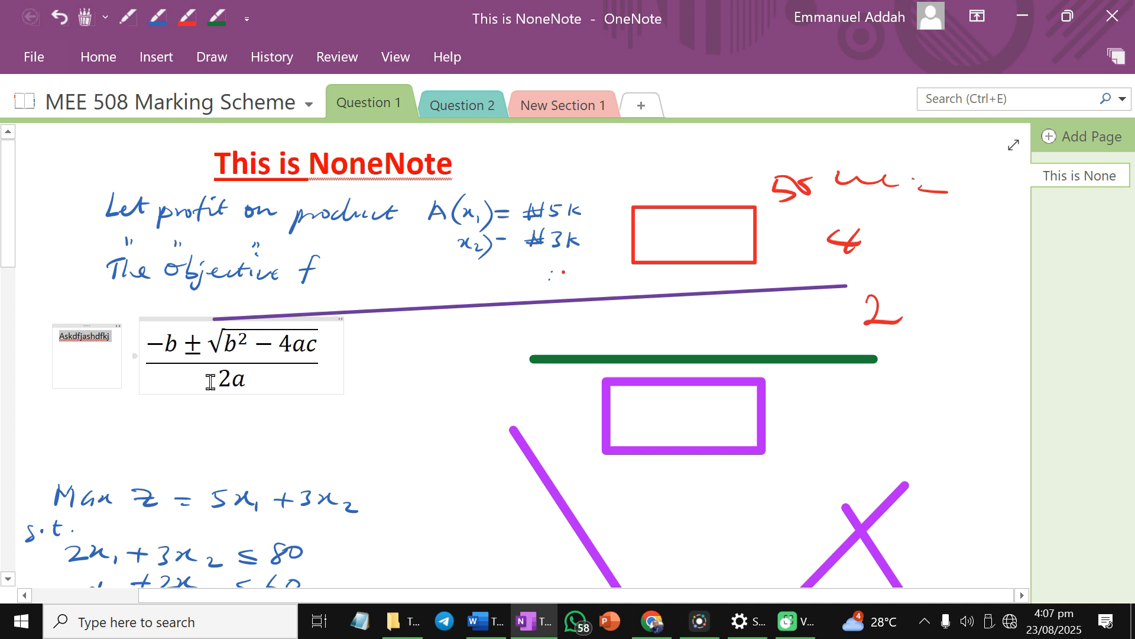
key(ctrl+shift+period)
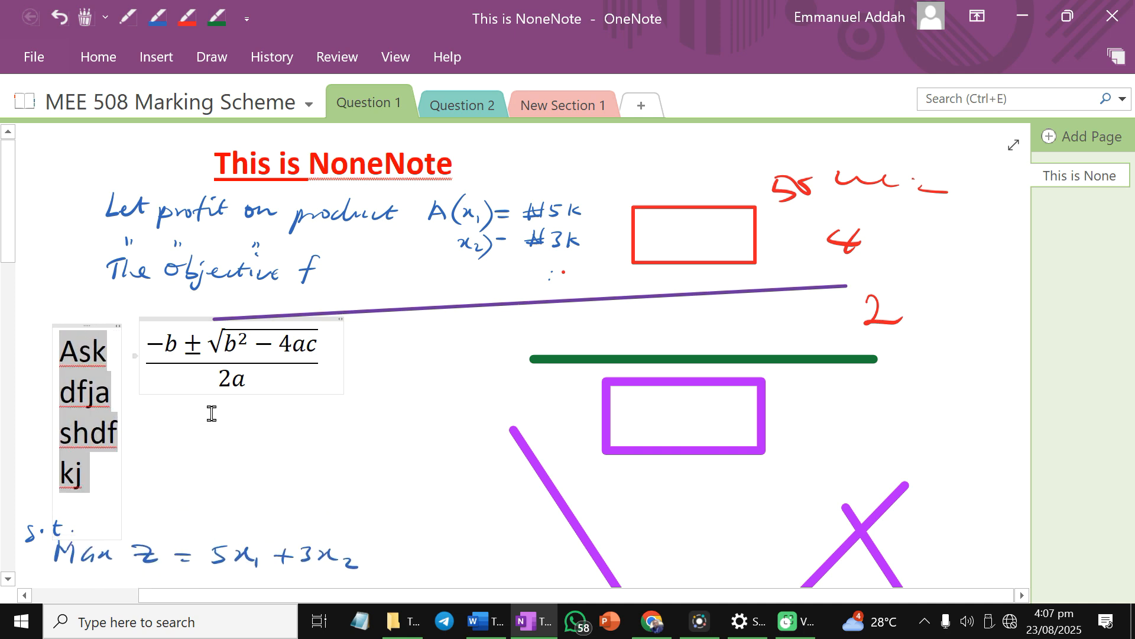
drag(118, 417, 413, 400)
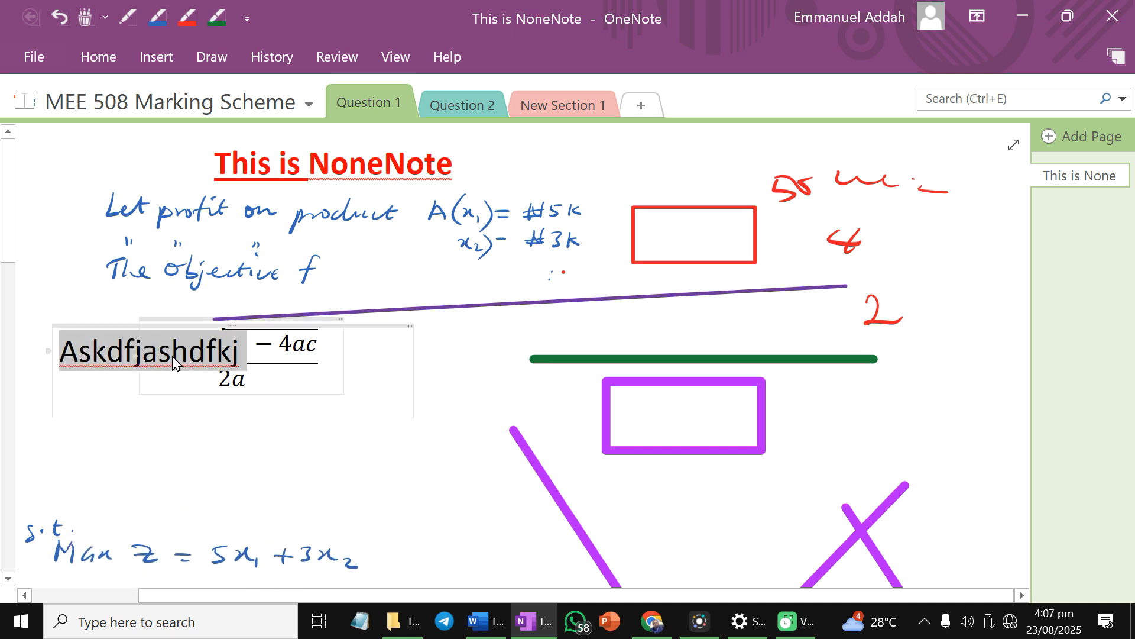
Move the quadratic formula down and to the right, and place the text Askdfjashdfkj just above it
drag(138, 329, 152, 398)
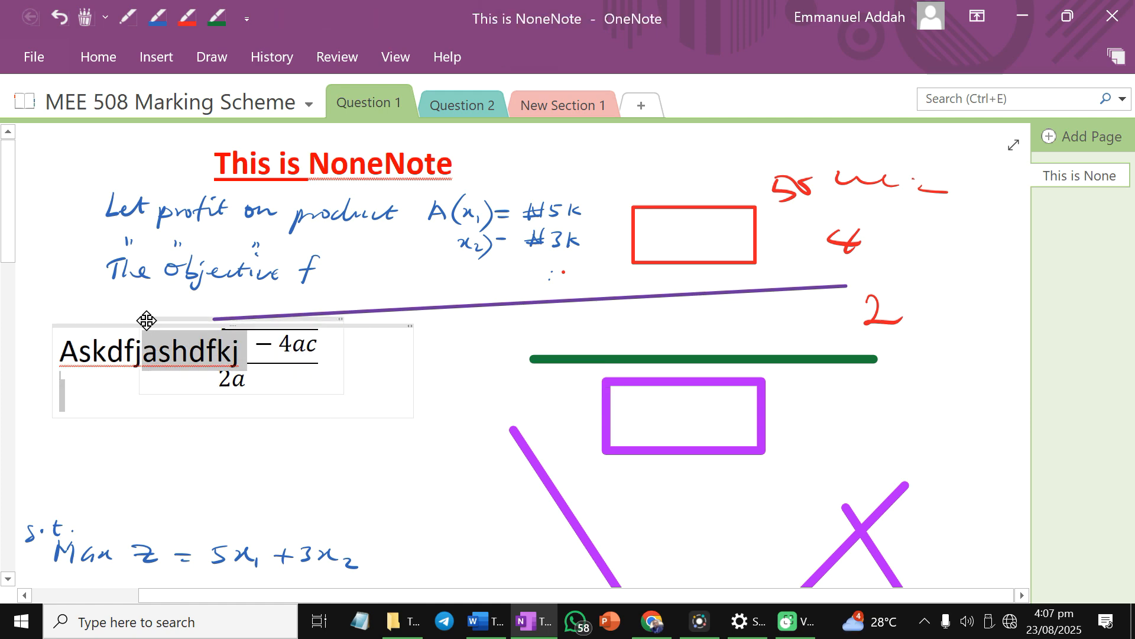
drag(148, 320, 266, 433)
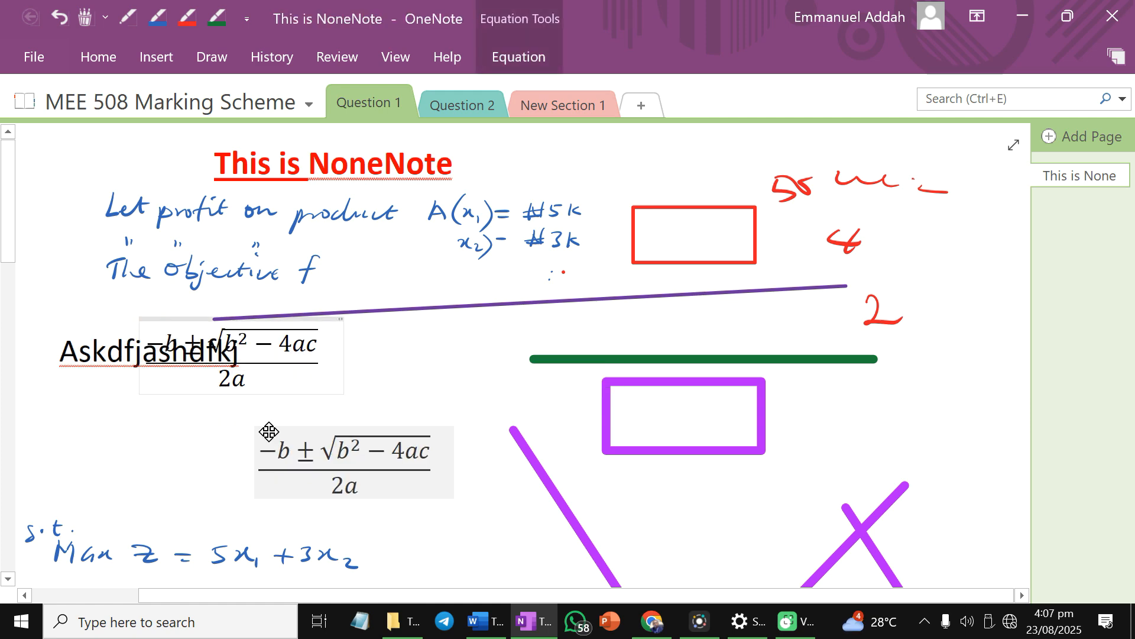
click(473, 426)
click(121, 354)
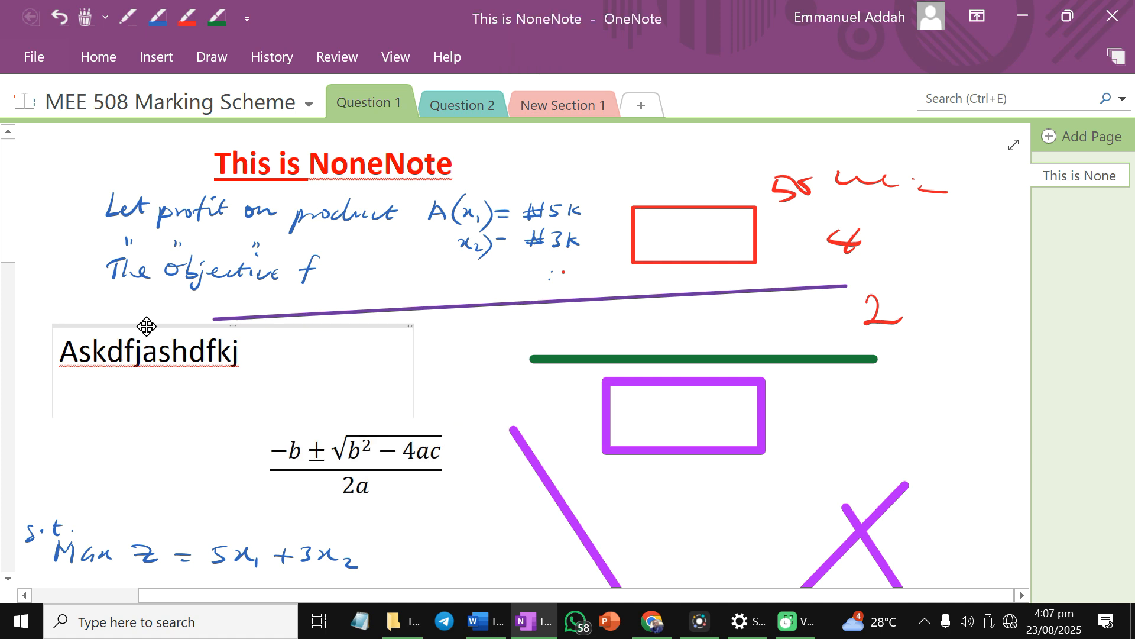
drag(144, 325, 206, 365)
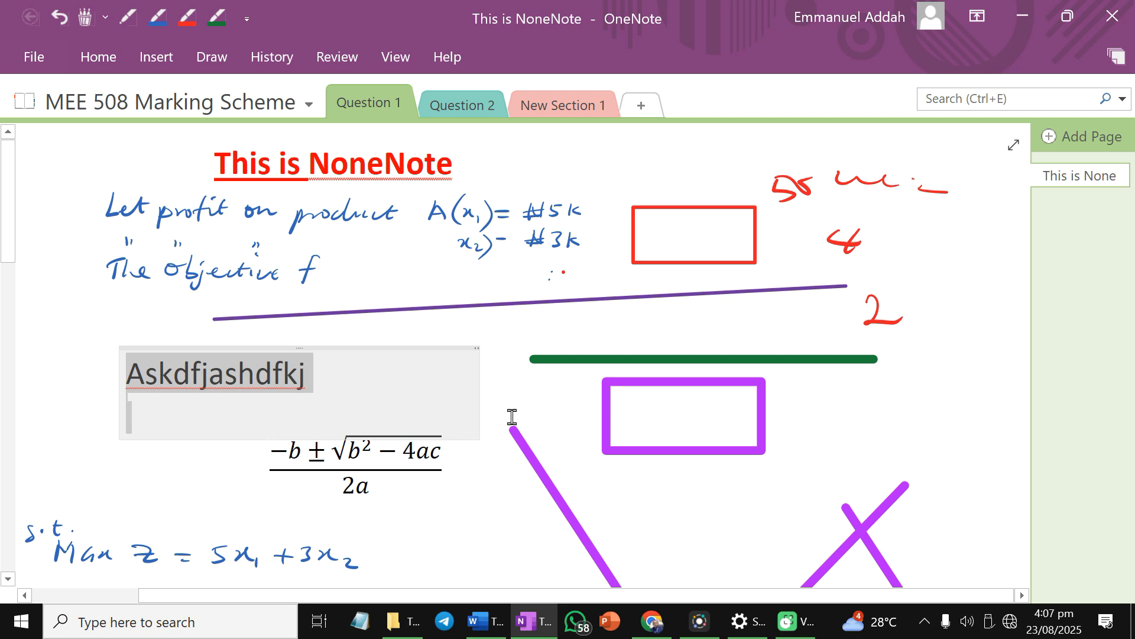
click(525, 400)
Select the page title together with the handwriting, red rectangle and thin purple line around it, and move them down over the formula
scroll(534, 410, down, 3)
scroll(533, 411, down, 6)
scroll(523, 426, up, 10)
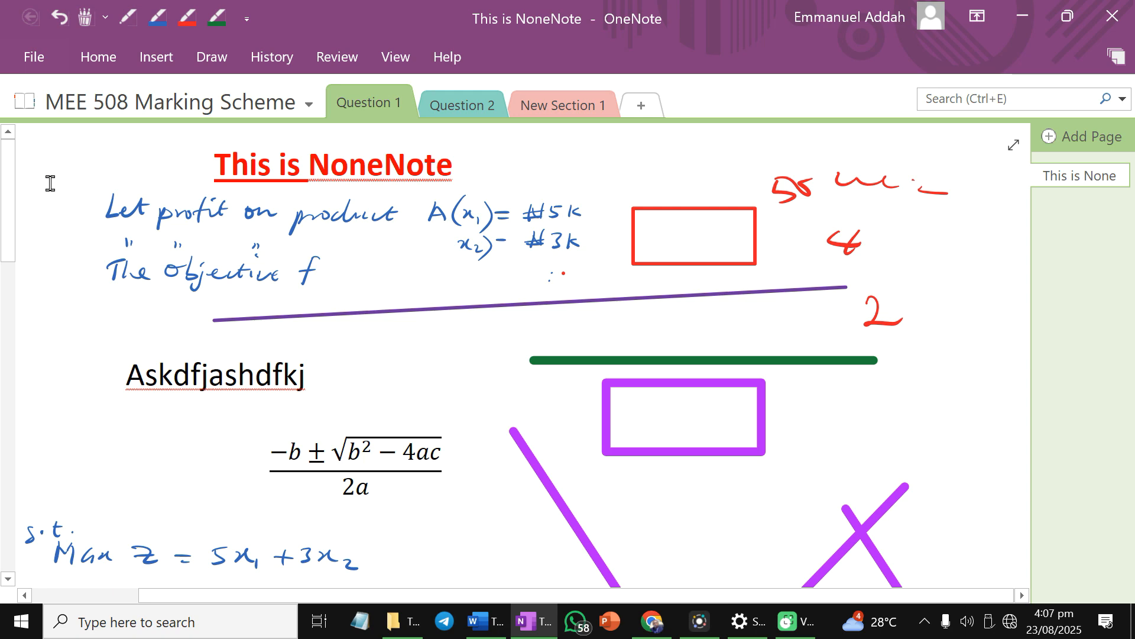
drag(50, 183, 946, 353)
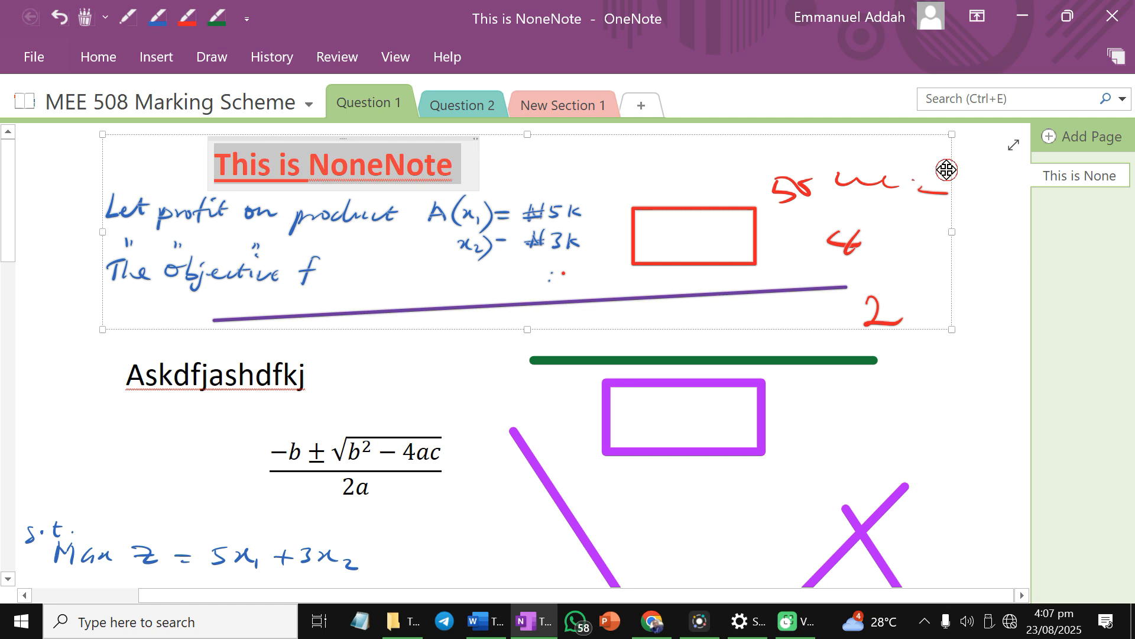
drag(946, 170, 867, 462)
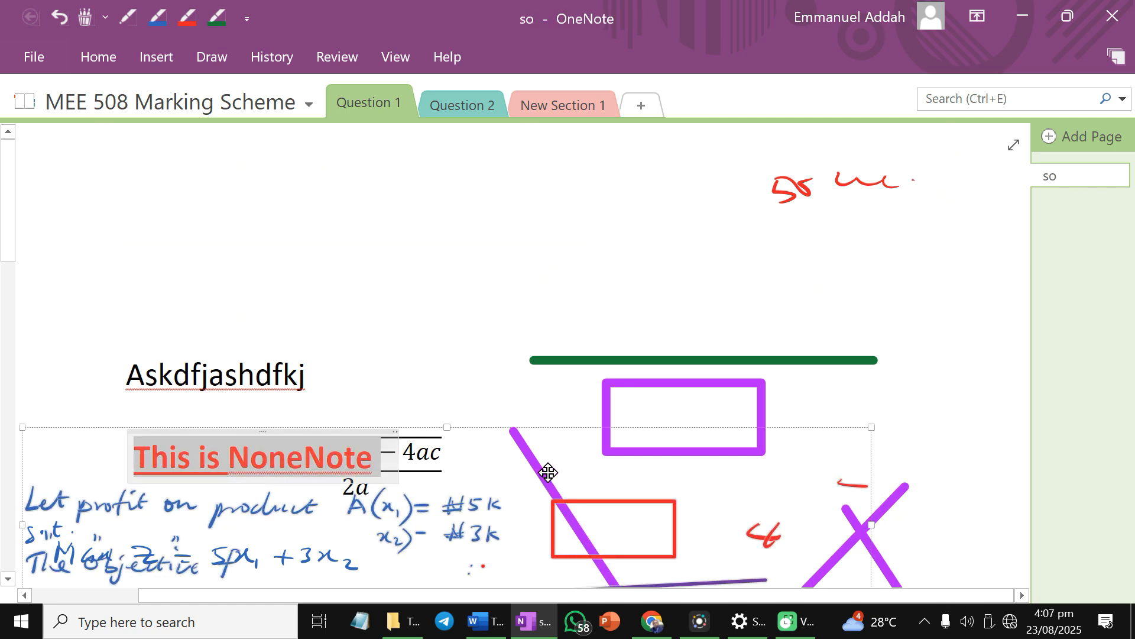